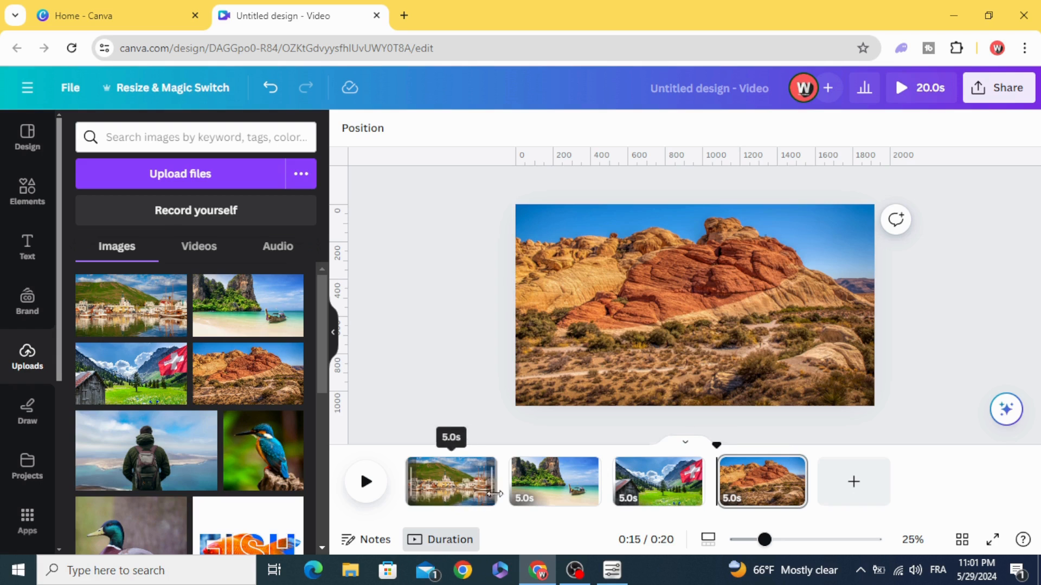
# Step: Add a Slide transition with a 1-second duration after the first page and apply it between all pages
pyautogui.click(509, 497)
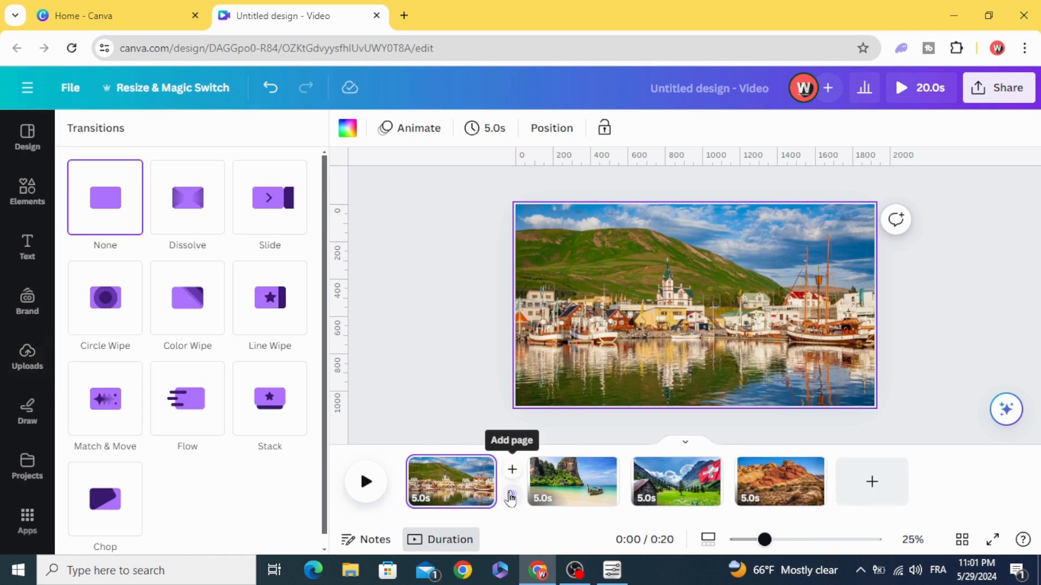
pyautogui.click(279, 201)
pyautogui.moveTo(101, 312); pyautogui.dragTo(158, 313)
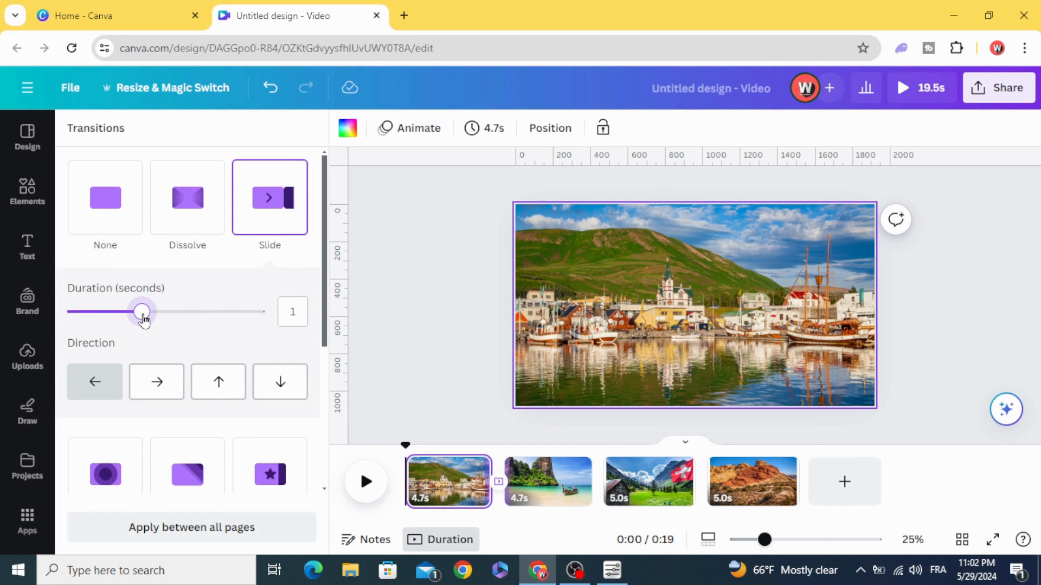
pyautogui.click(211, 528)
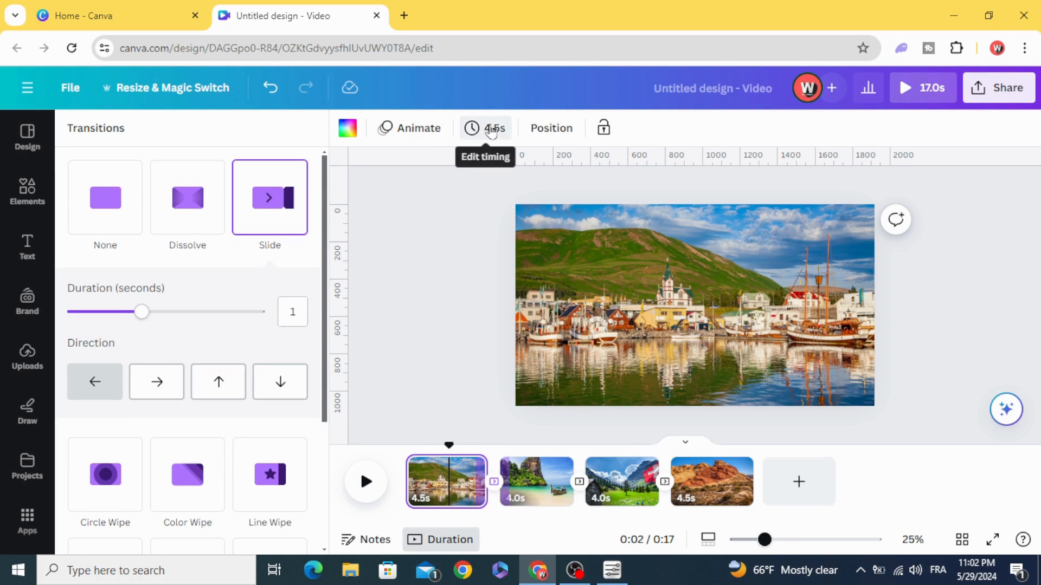
# Step: Set the page timing to 3.0 seconds and apply it to all pages
pyautogui.click(490, 130)
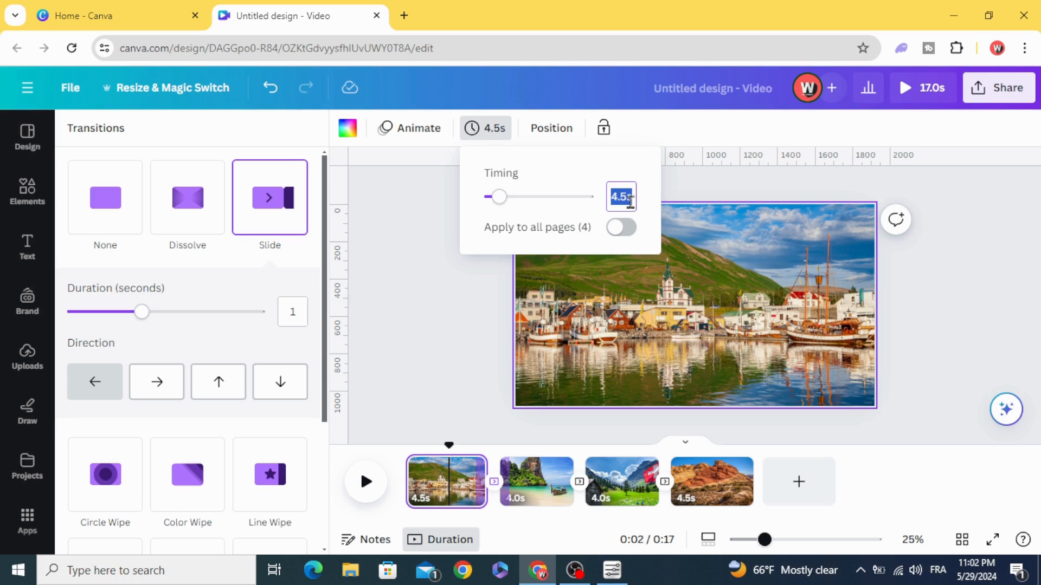
pyautogui.click(616, 228)
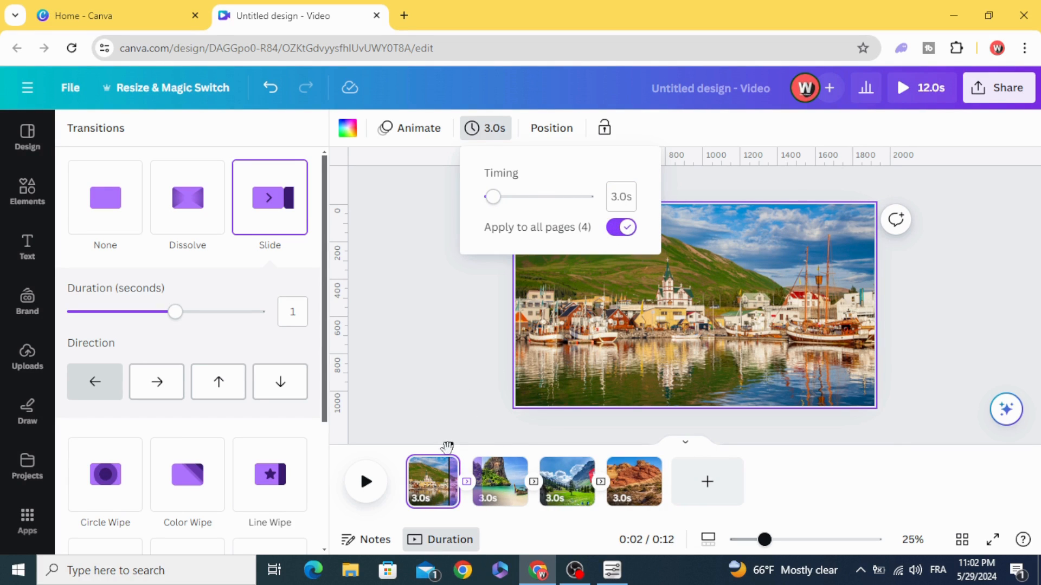
pyautogui.moveTo(446, 446); pyautogui.dragTo(650, 442)
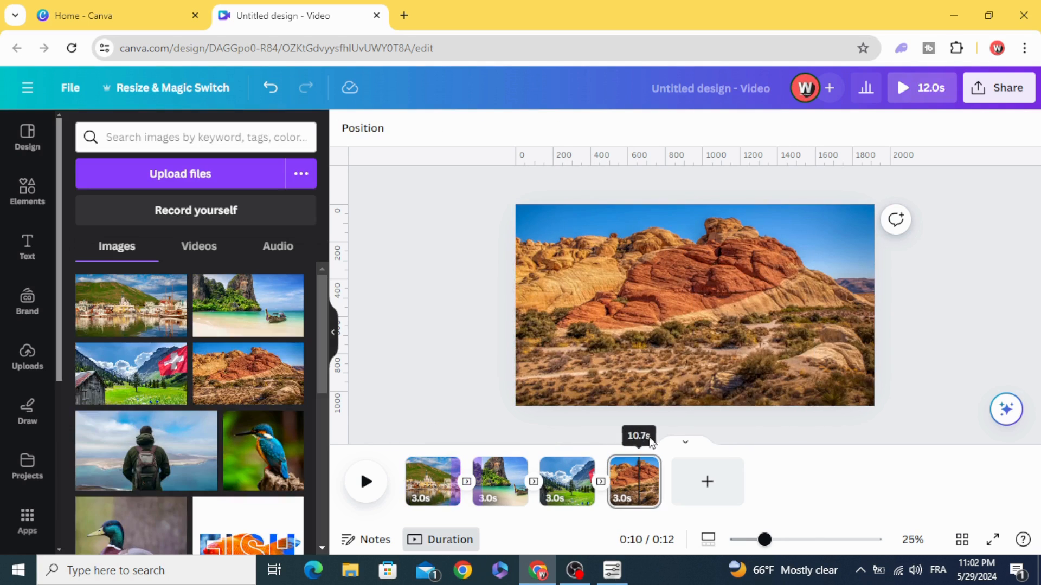
# Step: Add a blank page at the end of the timeline and put a Slide transition before it
pyautogui.click(703, 479)
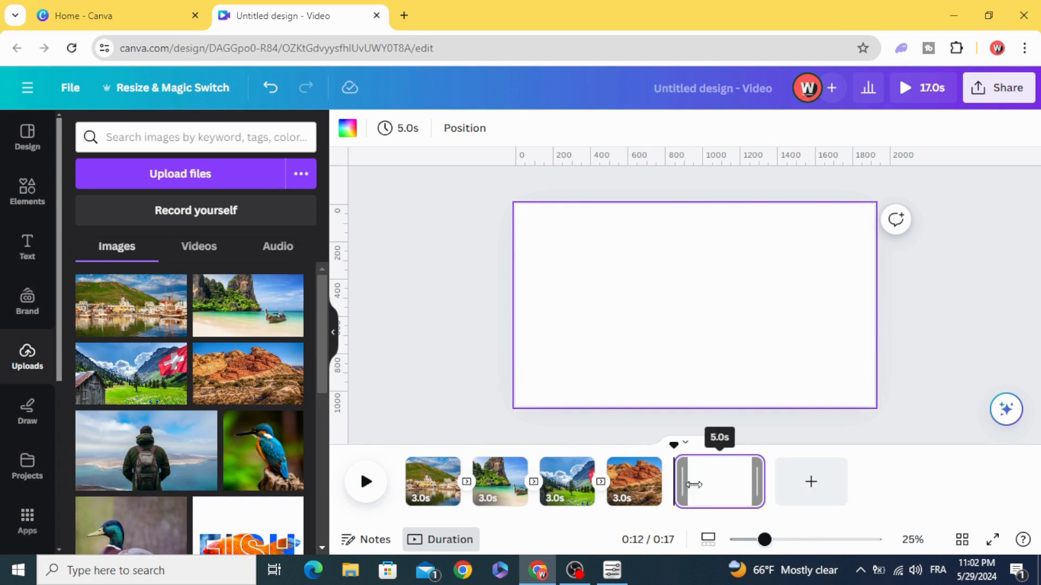
pyautogui.click(673, 494)
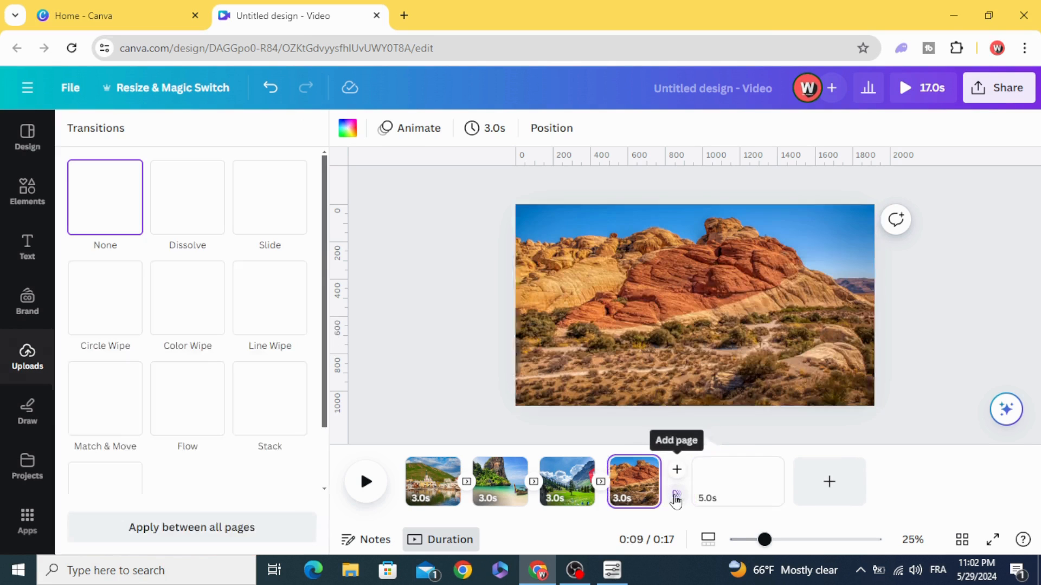
pyautogui.click(271, 207)
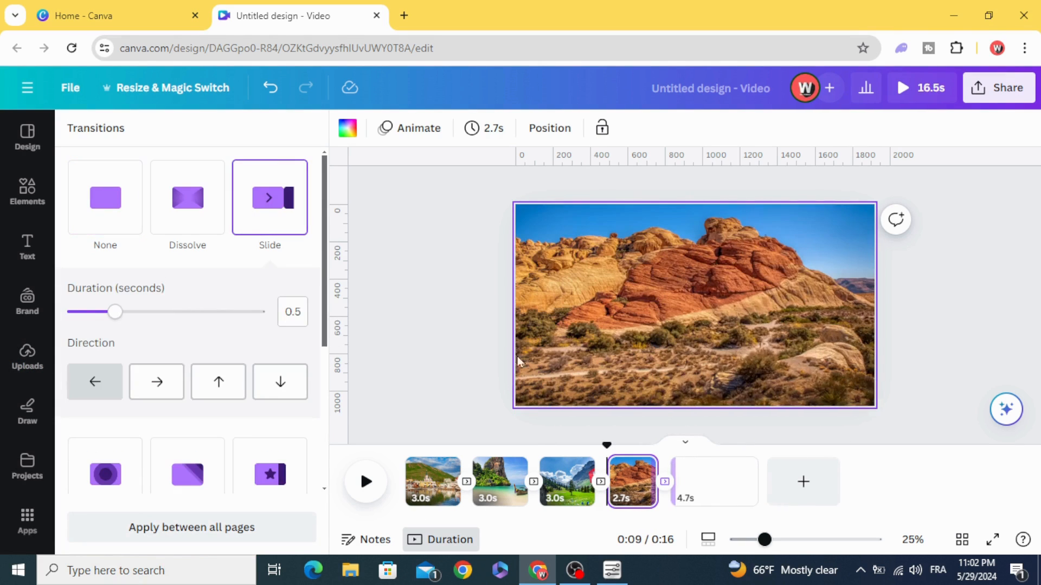
# Step: Add a default heading to the blank last page
pyautogui.click(694, 490)
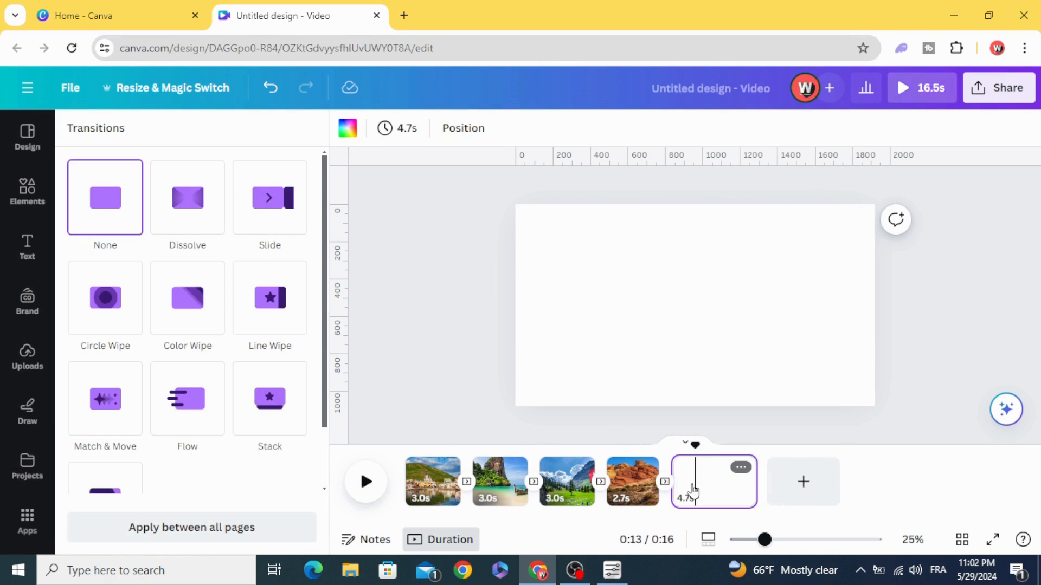
pyautogui.click(24, 238)
pyautogui.click(174, 282)
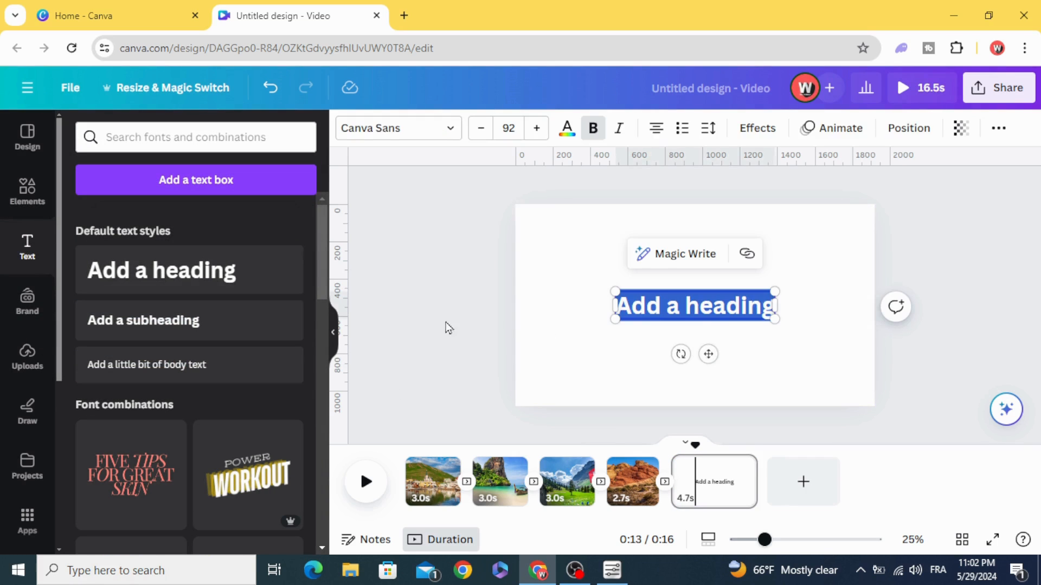
pyautogui.click(449, 352)
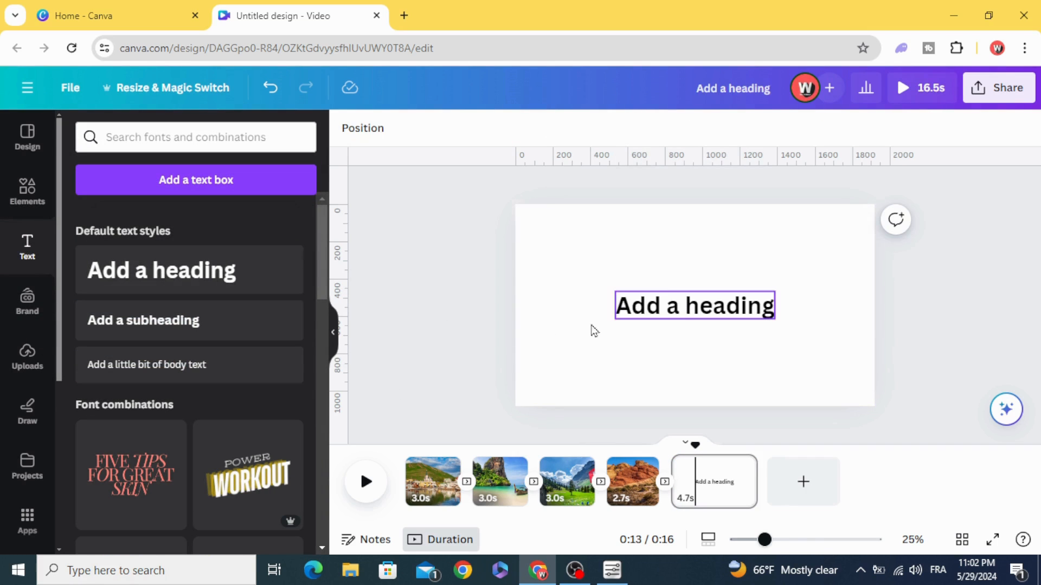
# Step: Download all pages of the design as an MP4 video
pyautogui.click(1009, 104)
pyautogui.scroll(-1, 892, 408)
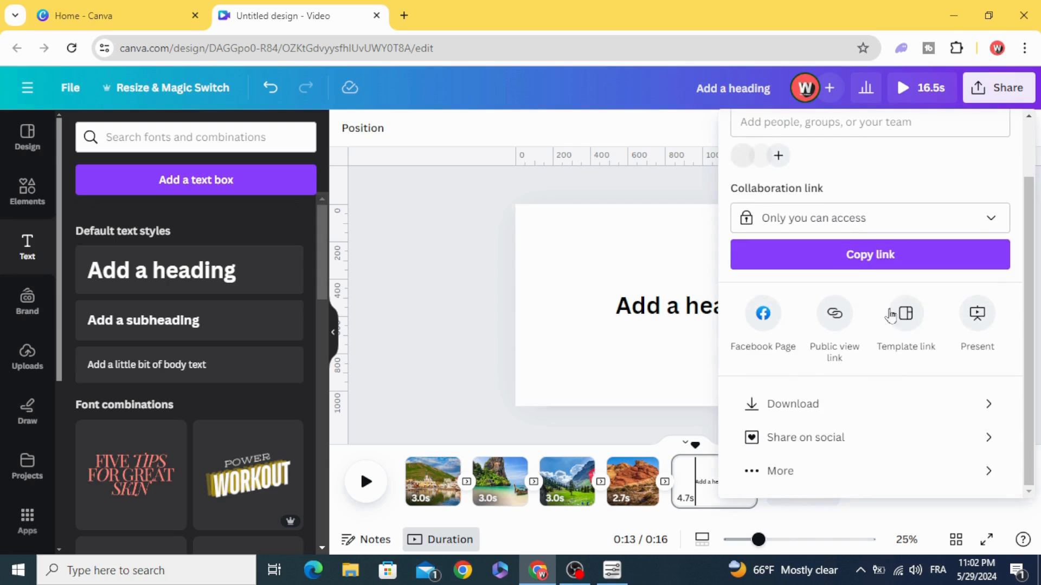
pyautogui.click(892, 408)
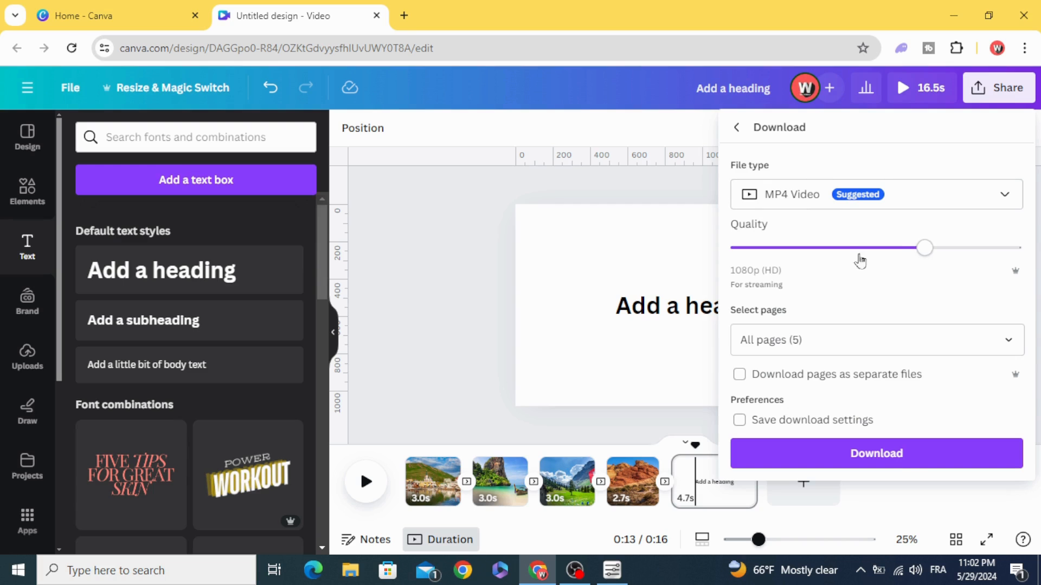
pyautogui.click(906, 457)
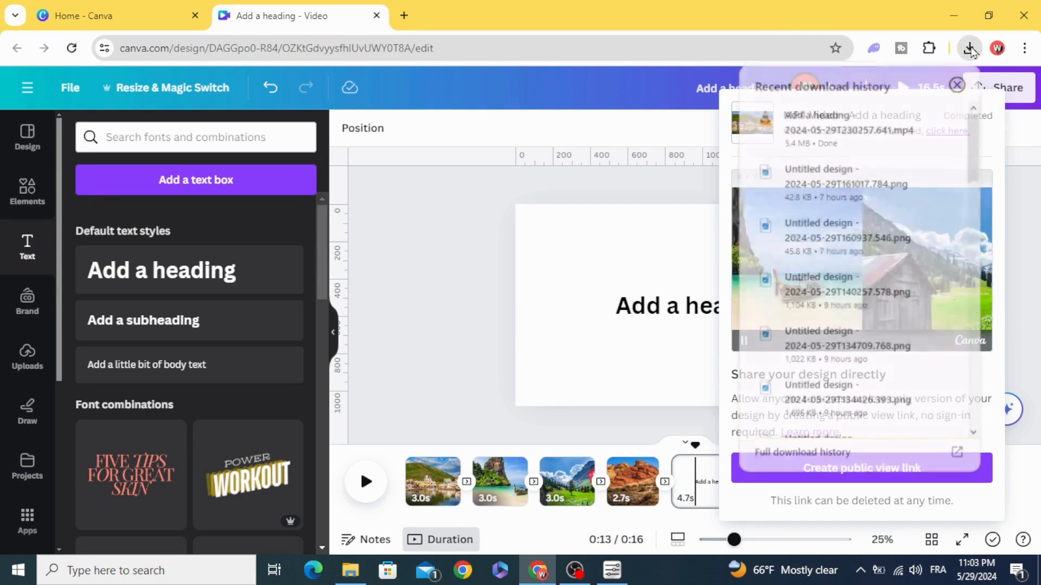
# Step: Upload the downloaded MP4 file from the download history into the design's uploads
pyautogui.moveTo(886, 115); pyautogui.dragTo(219, 374)
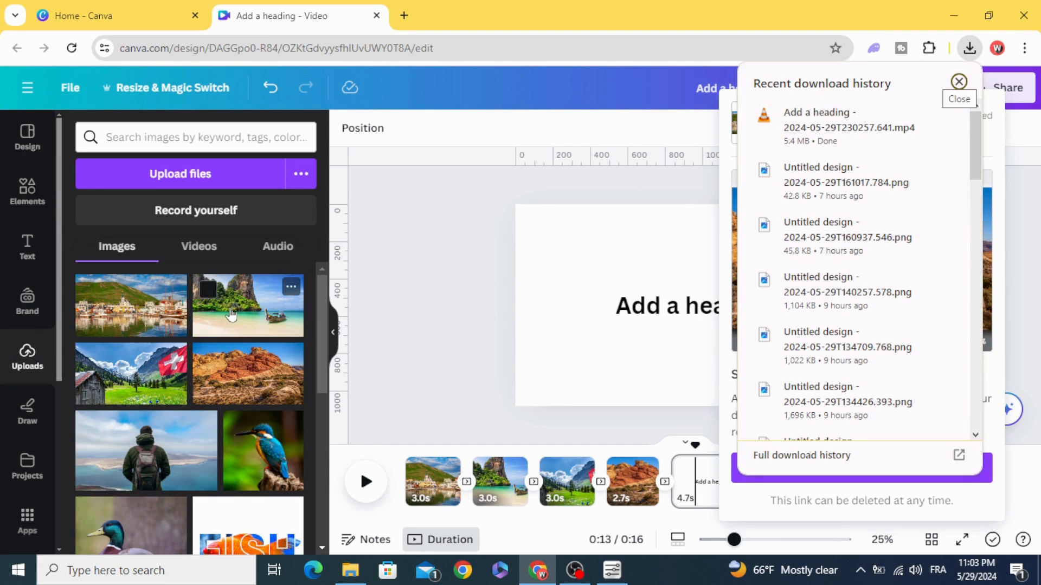
pyautogui.click(439, 297)
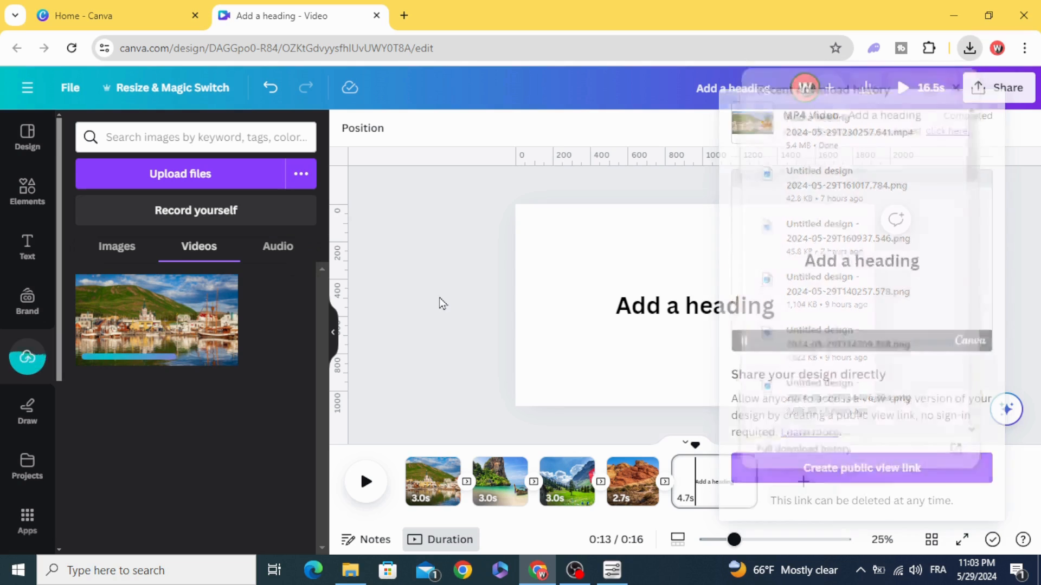
# Step: Delete the harbour photo from the first page
pyautogui.click(433, 479)
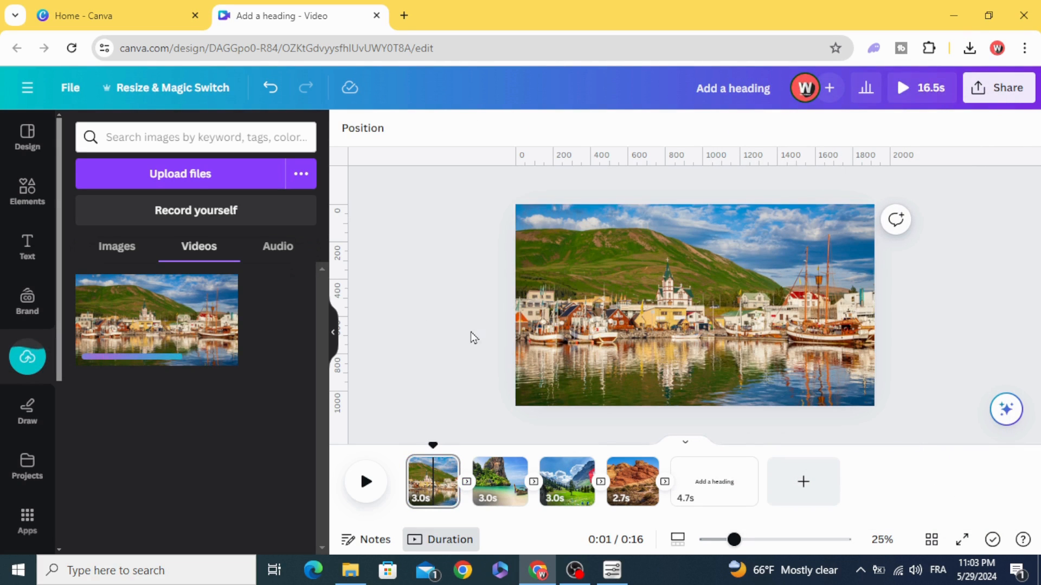
pyautogui.click(653, 314)
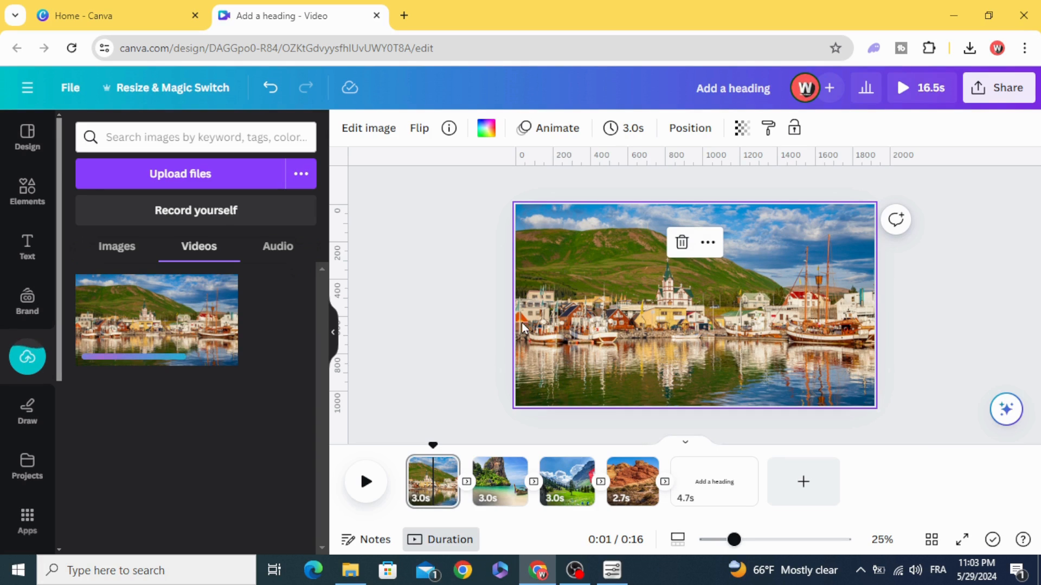
pyautogui.click(682, 243)
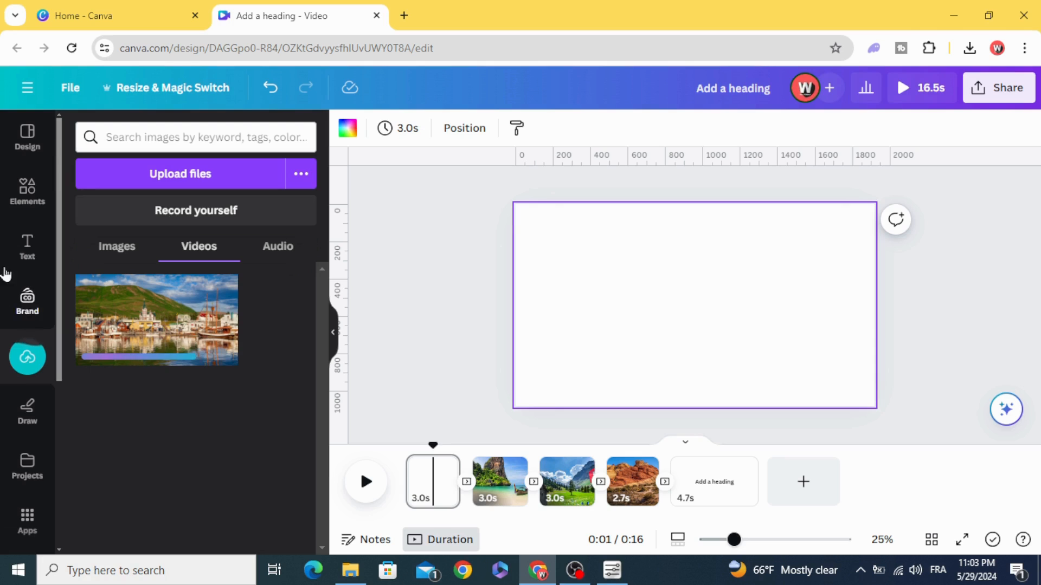
# Step: Add a heading to the empty first page and change its text to ICELAND
pyautogui.click(16, 256)
pyautogui.click(137, 293)
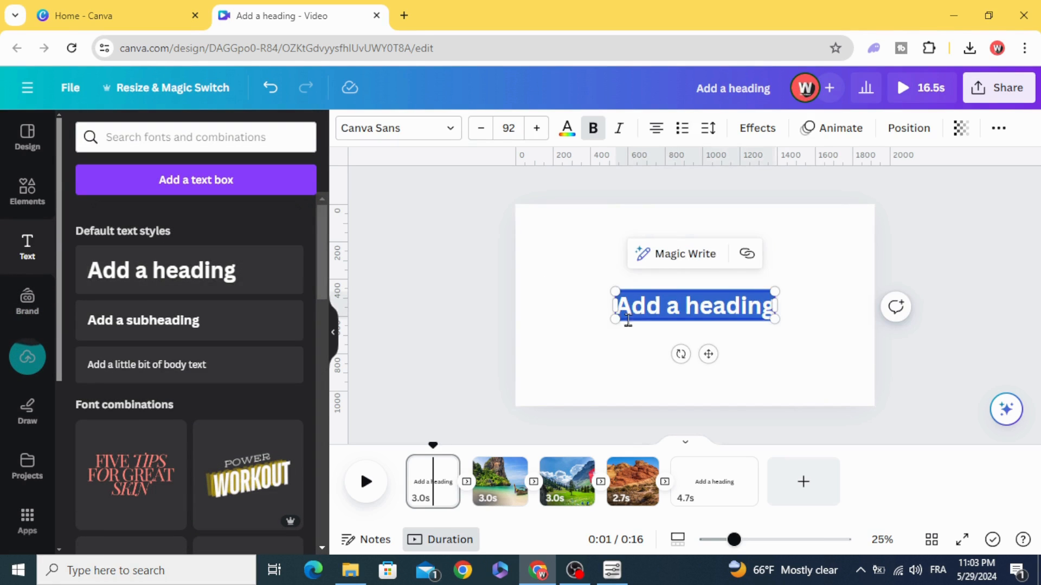
pyautogui.doubleClick(654, 304)
pyautogui.click(654, 304)
pyautogui.write('ICELA')
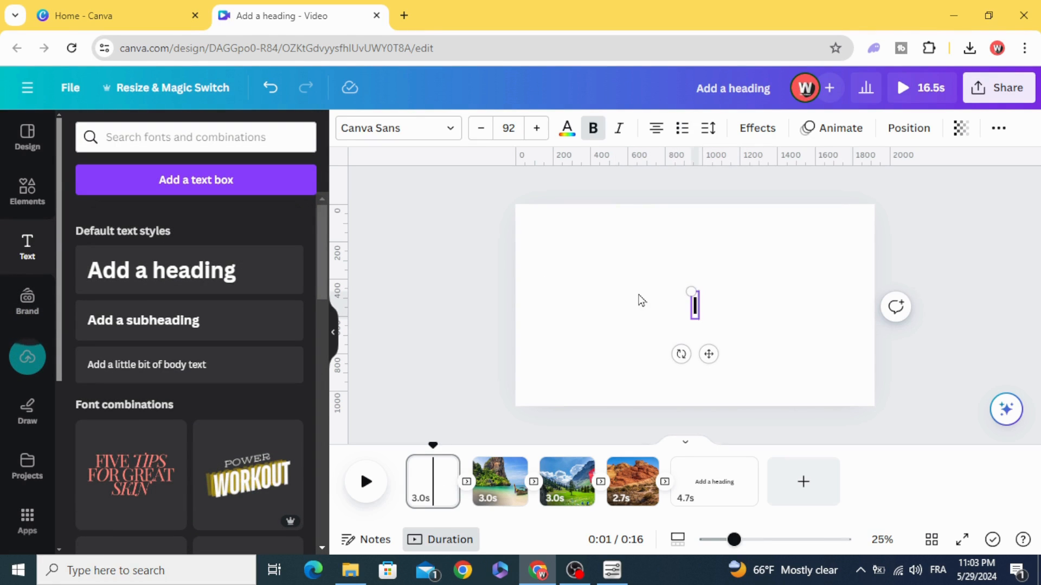
pyautogui.write('ND')
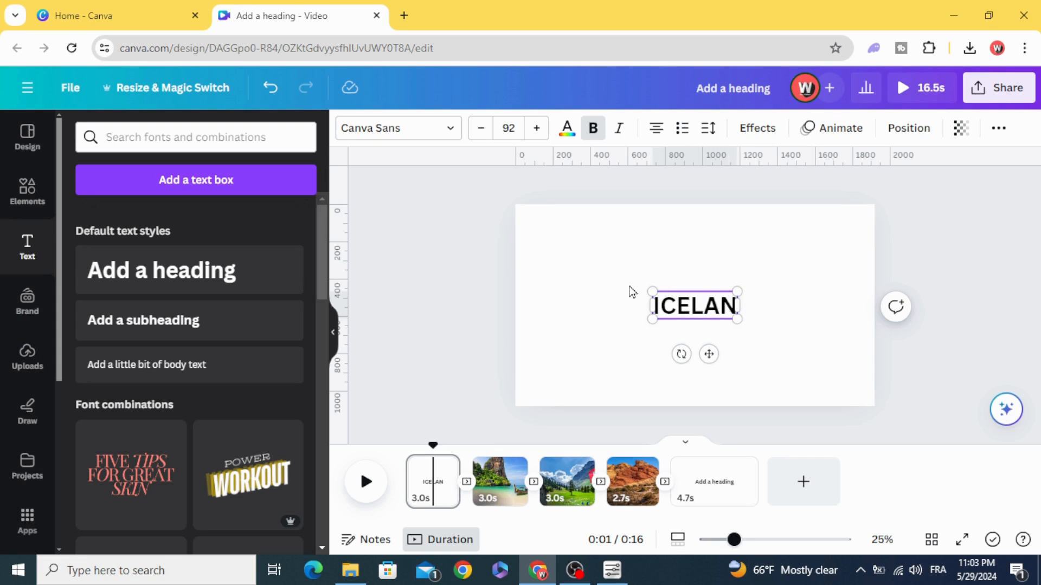
# Step: Set the ICELAND heading's font to League Spartan and enlarge the text to size 186
pyautogui.click(398, 129)
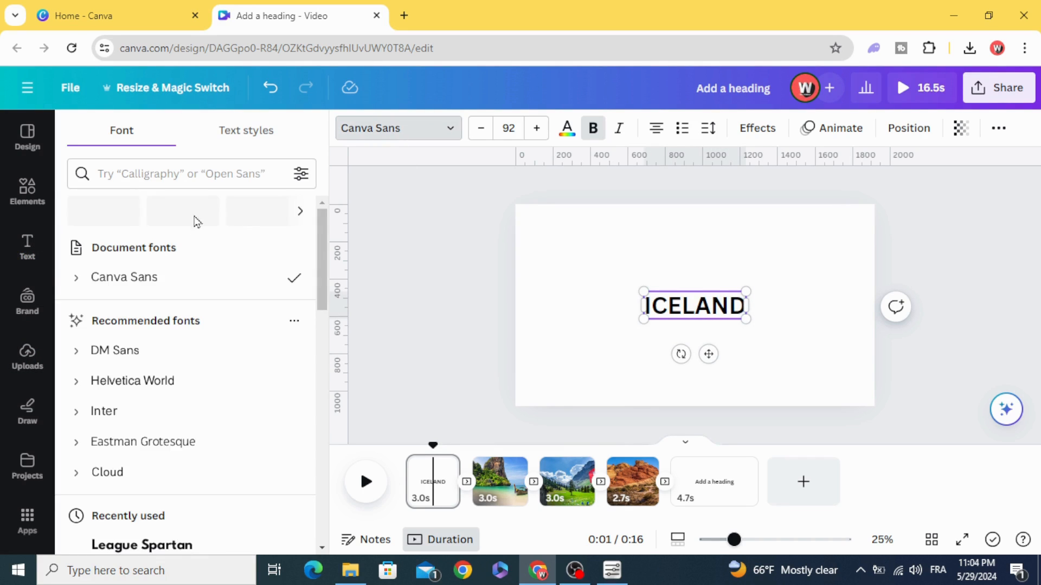
pyautogui.scroll(-3, 193, 225)
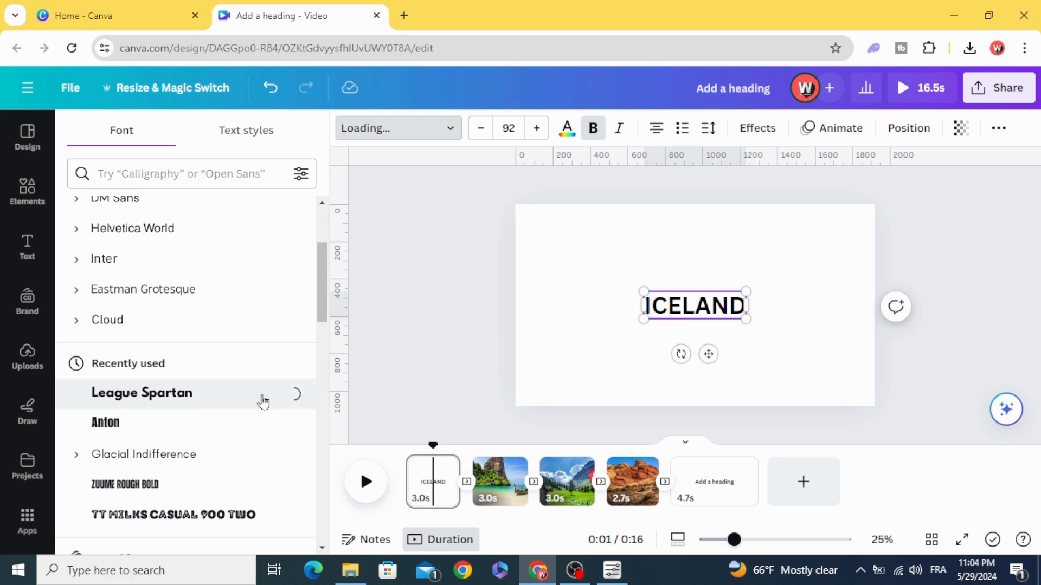
pyautogui.moveTo(643, 317); pyautogui.dragTo(678, 336)
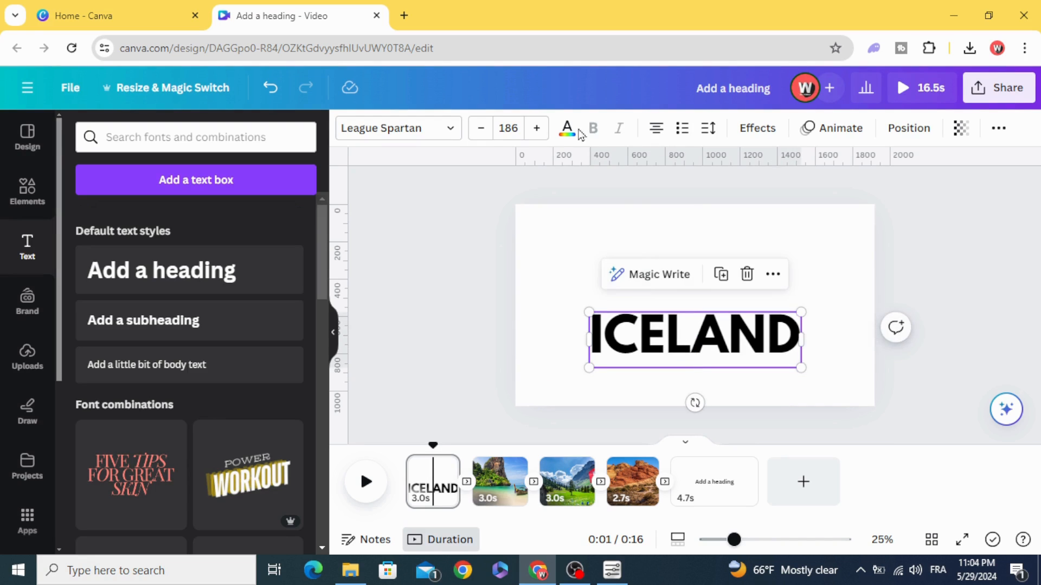
# Step: Color the ICELAND heading white and give it the Lift effect at intensity 100
pyautogui.click(567, 128)
pyautogui.click(176, 231)
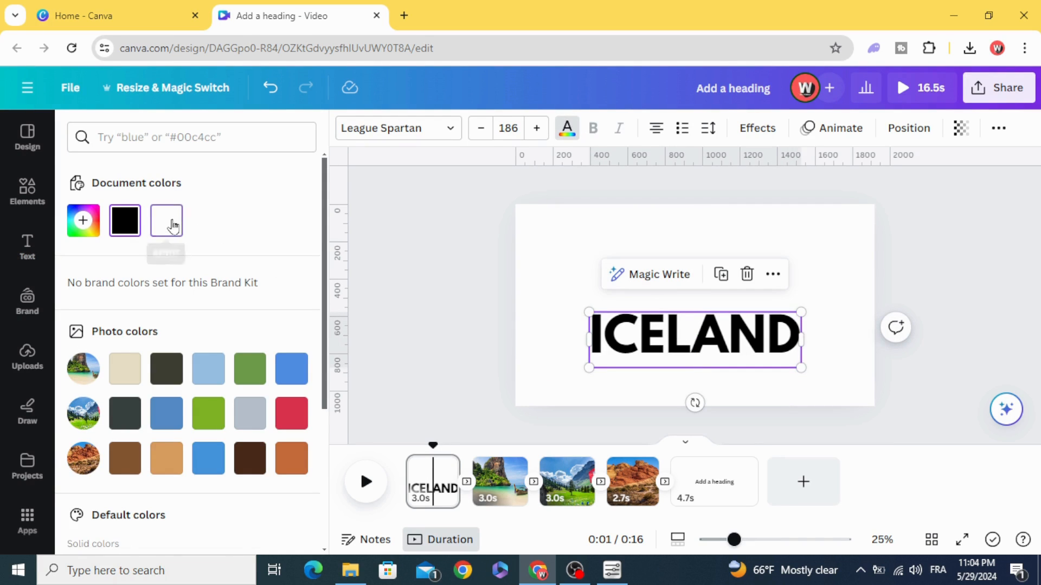
pyautogui.click(757, 128)
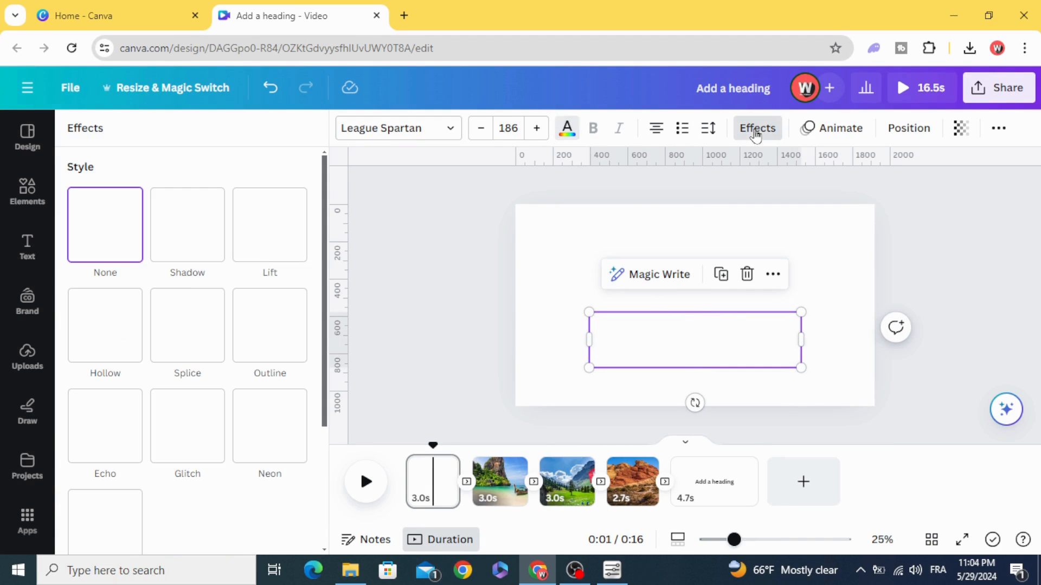
pyautogui.click(269, 226)
pyautogui.moveTo(166, 325); pyautogui.dragTo(457, 311)
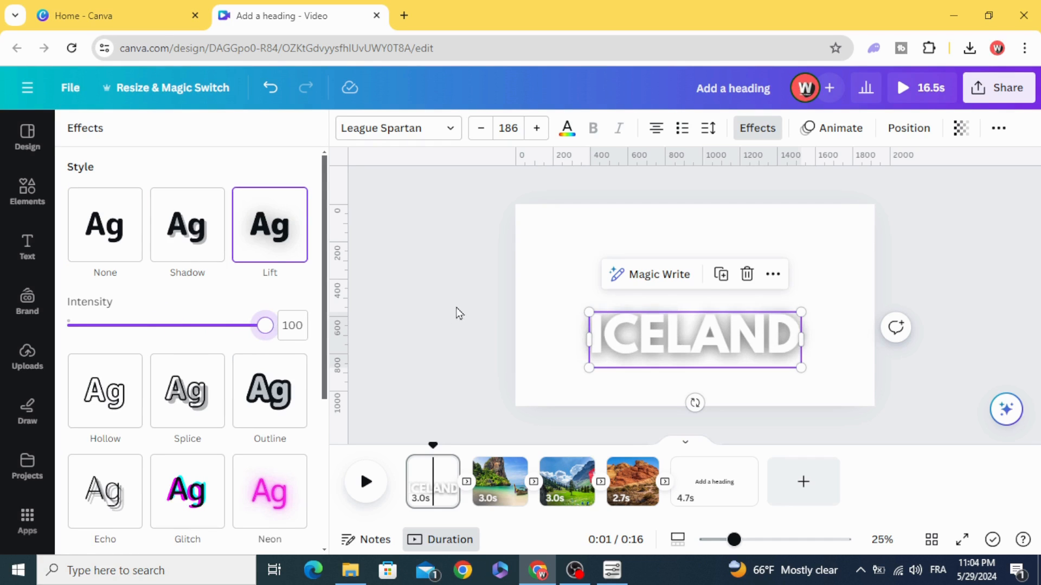
pyautogui.click(490, 307)
# Step: Move the ICELAND heading slightly lower and copy it onto the second page with the beach photo
pyautogui.moveTo(651, 336); pyautogui.dragTo(645, 342)
pyautogui.rightClick(645, 347)
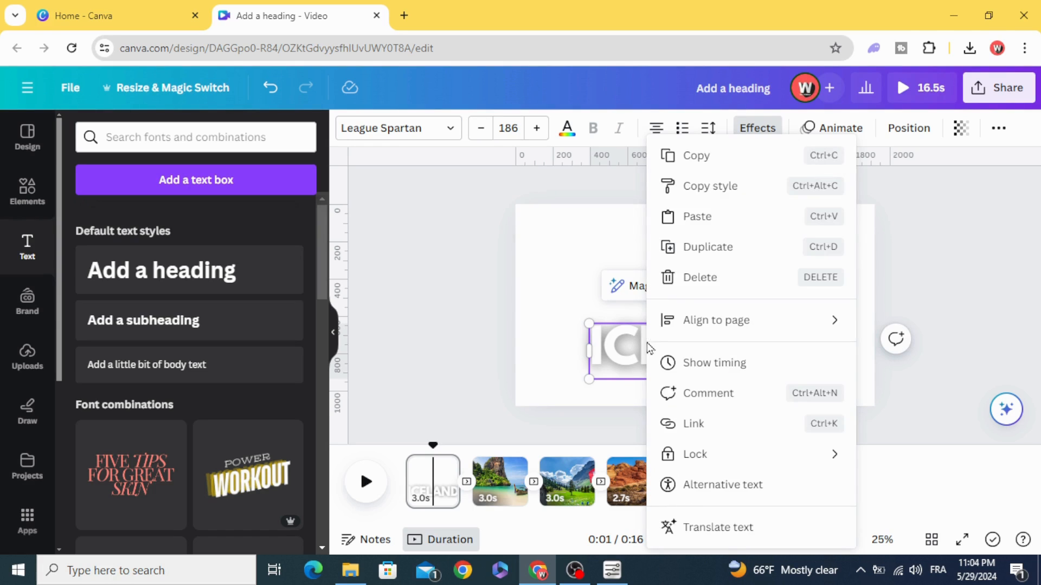
pyautogui.click(689, 162)
pyautogui.click(500, 488)
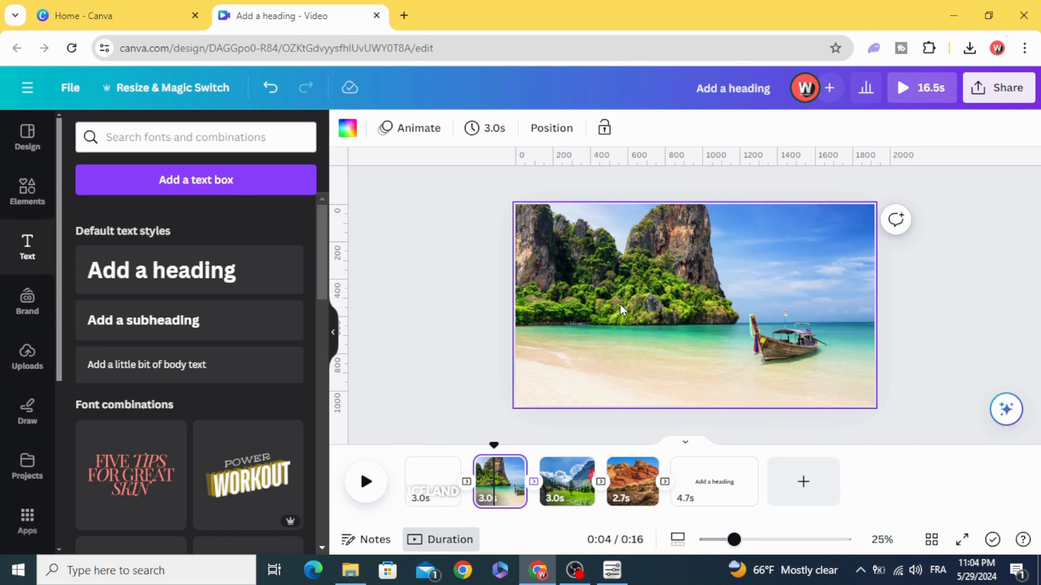
pyautogui.hotkey('ctrl', 'v')
# Step: Change the pasted heading's text on the second page to THAILAND
pyautogui.doubleClick(661, 349)
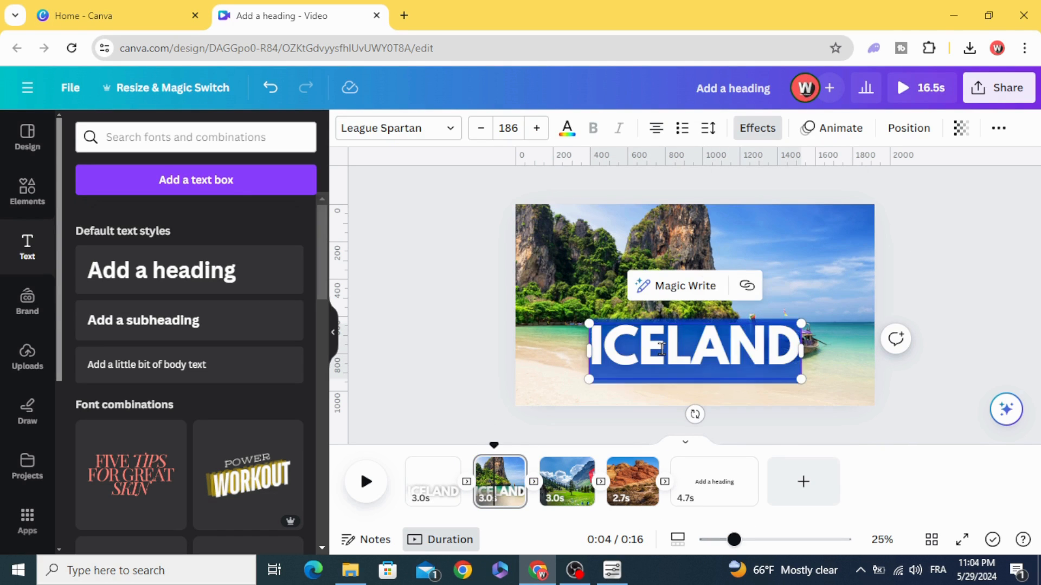
pyautogui.write('THA')
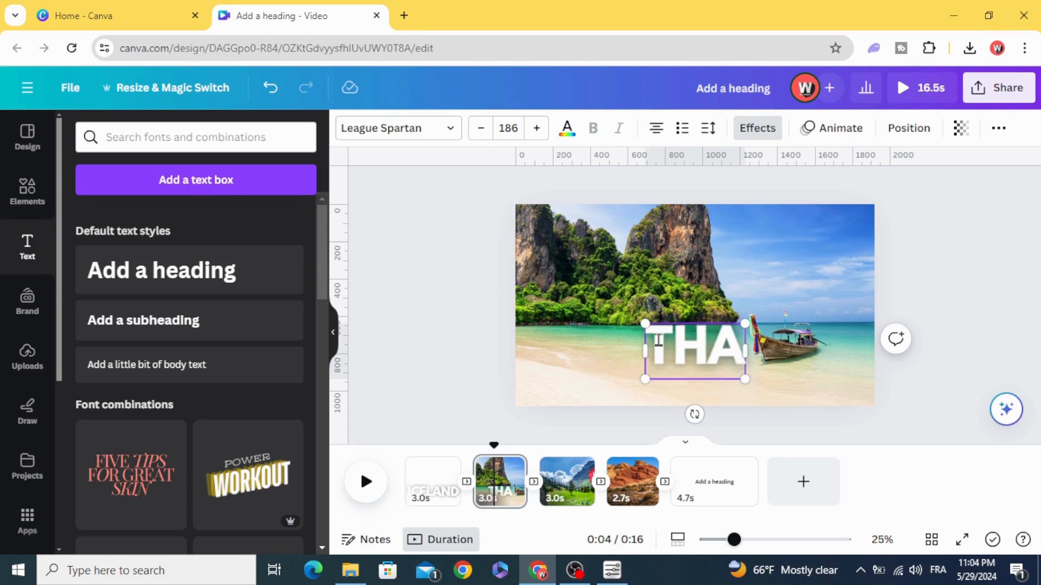
pyautogui.write('ILAND')
# Step: Delete the beach photo from the second page, keeping the THAILAND heading
pyautogui.click(582, 246)
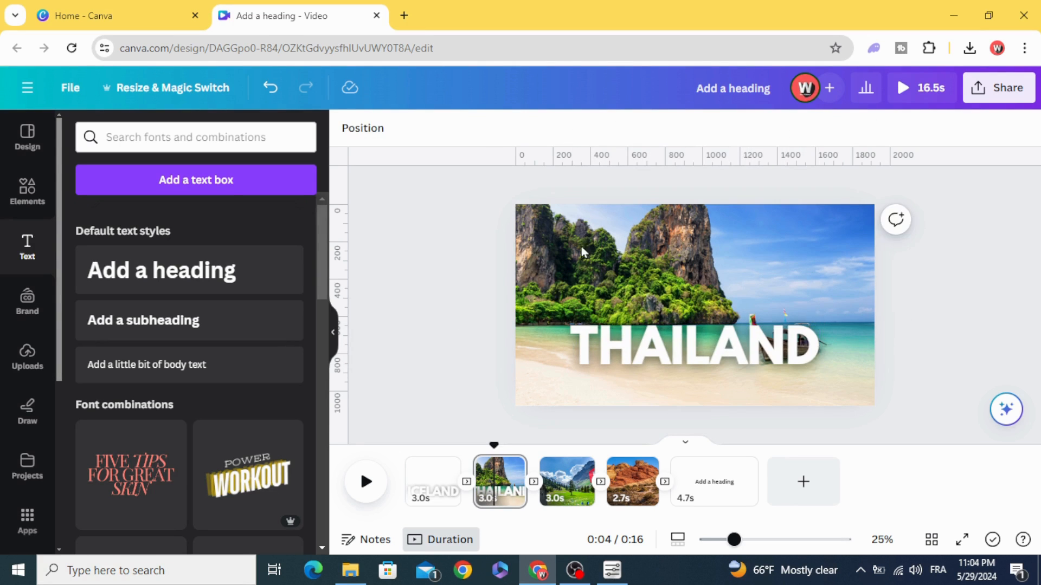
pyautogui.click(681, 244)
# Step: Copy the THAILAND heading onto the third page with the Swiss mountain photo
pyautogui.click(664, 350)
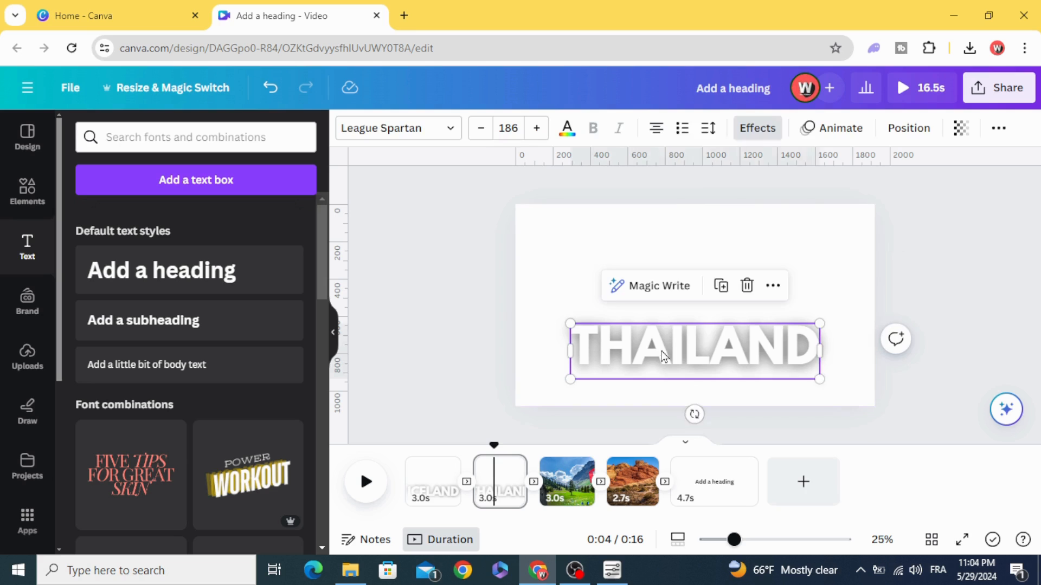
pyautogui.rightClick(663, 350)
pyautogui.click(716, 160)
pyautogui.click(567, 481)
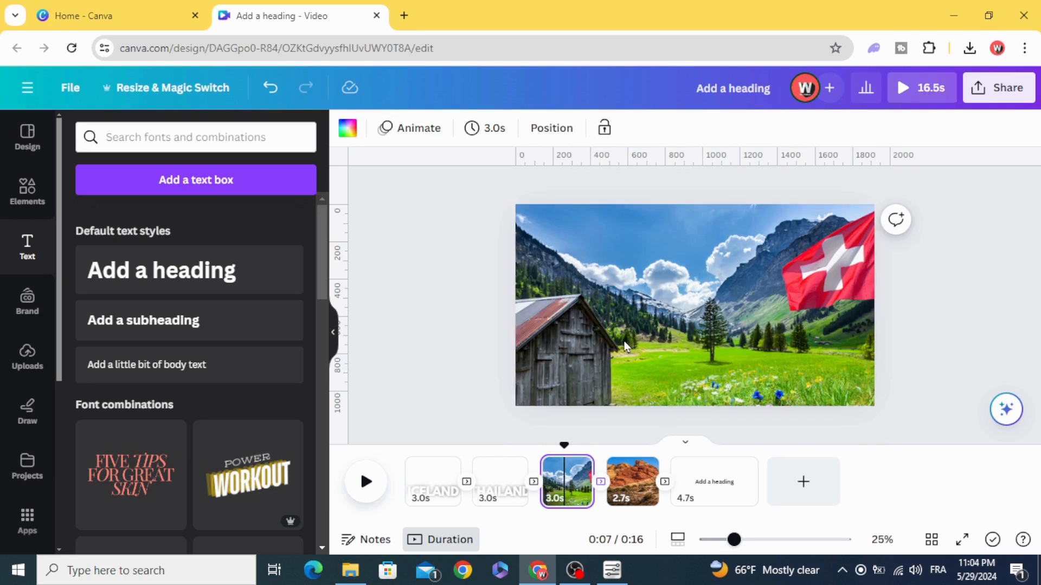
pyautogui.hotkey('ctrl', 'v')
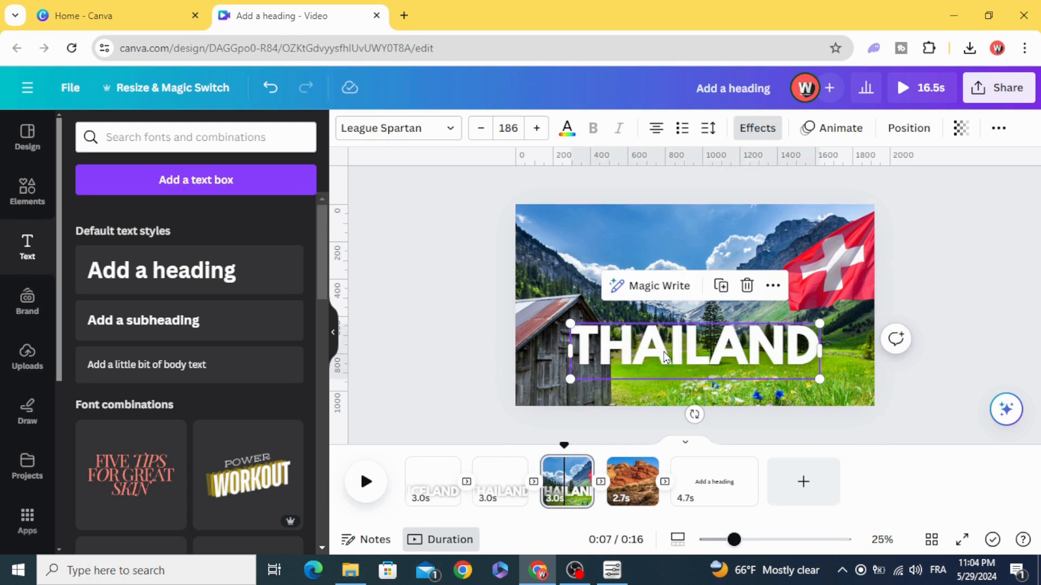
# Step: Change the pasted heading on the third page to SWISS and delete the mountain photo behind it
pyautogui.doubleClick(659, 345)
pyautogui.write('SWISS')
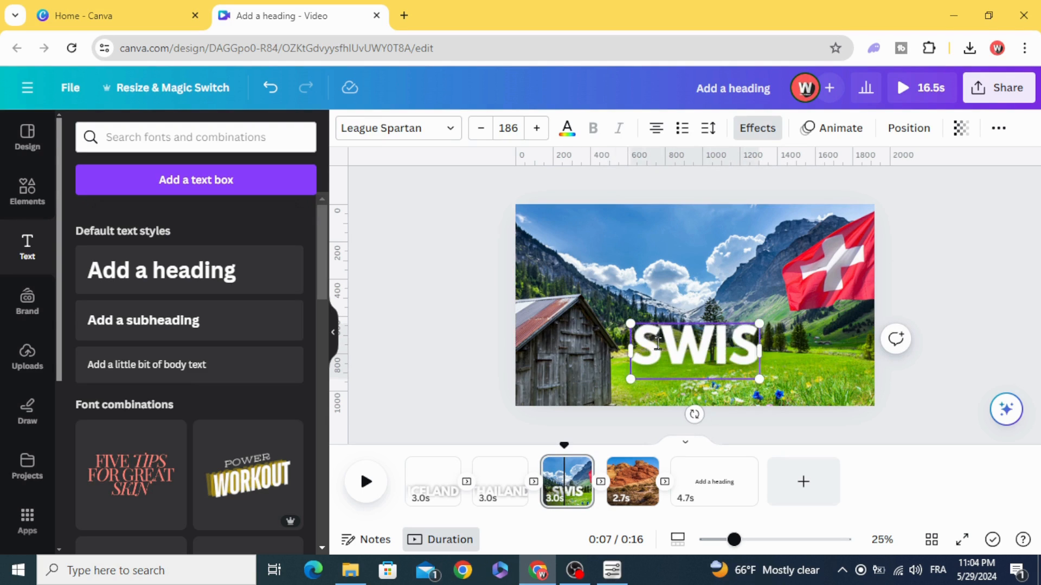
pyautogui.click(430, 325)
pyautogui.click(661, 248)
pyautogui.click(678, 244)
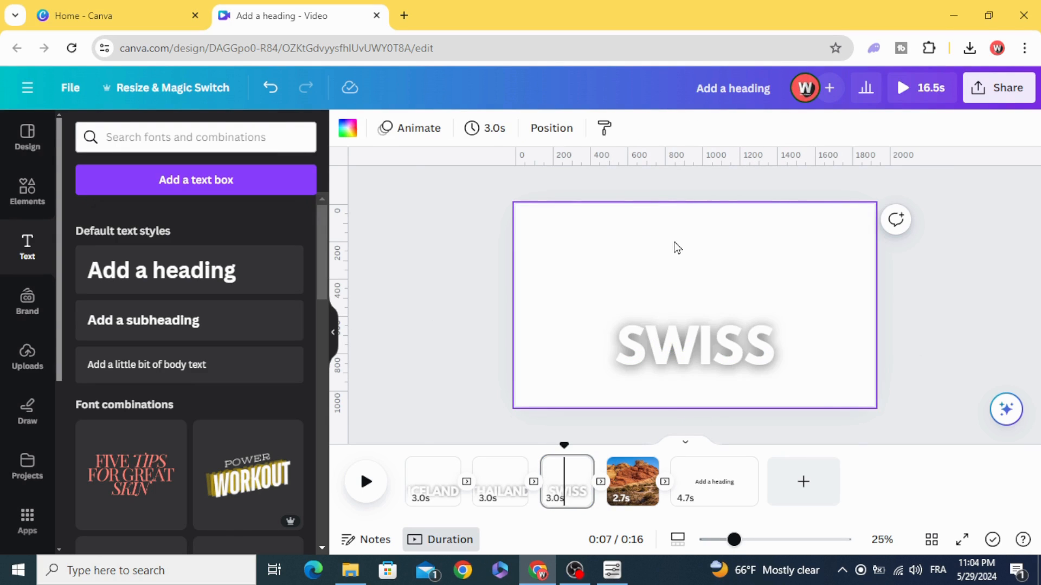
# Step: Paste the copied heading onto the fourth page with the red rock photo and change its text to NEVADA
pyautogui.click(632, 479)
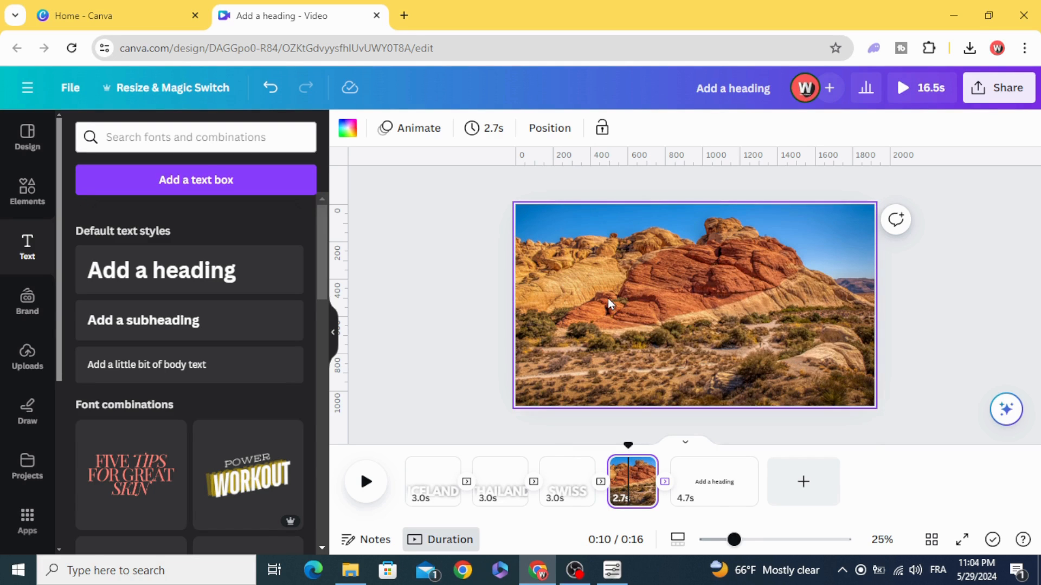
pyautogui.rightClick(619, 273)
pyautogui.click(662, 320)
pyautogui.doubleClick(659, 347)
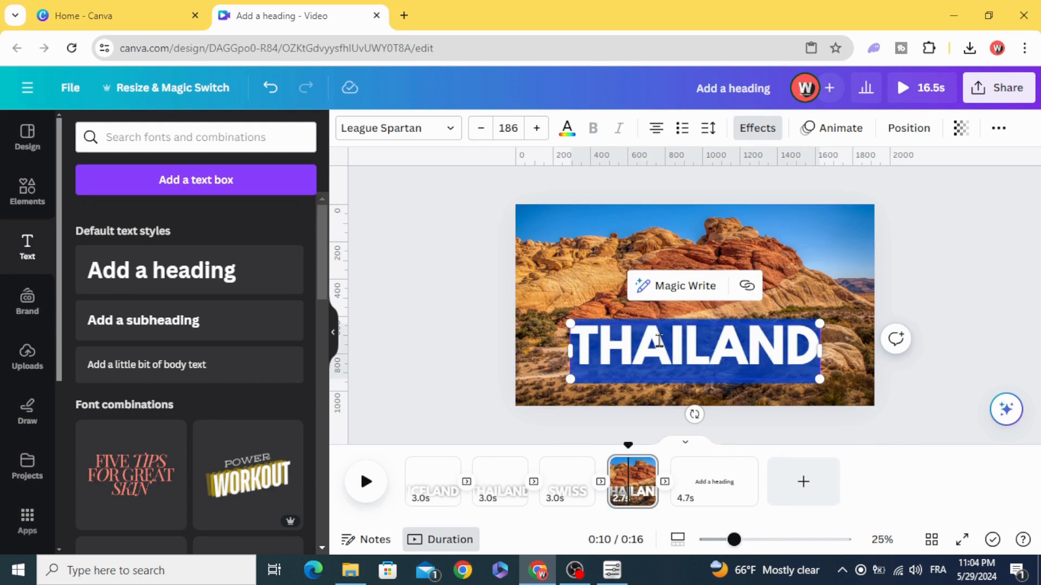
pyautogui.write('NEVADA')
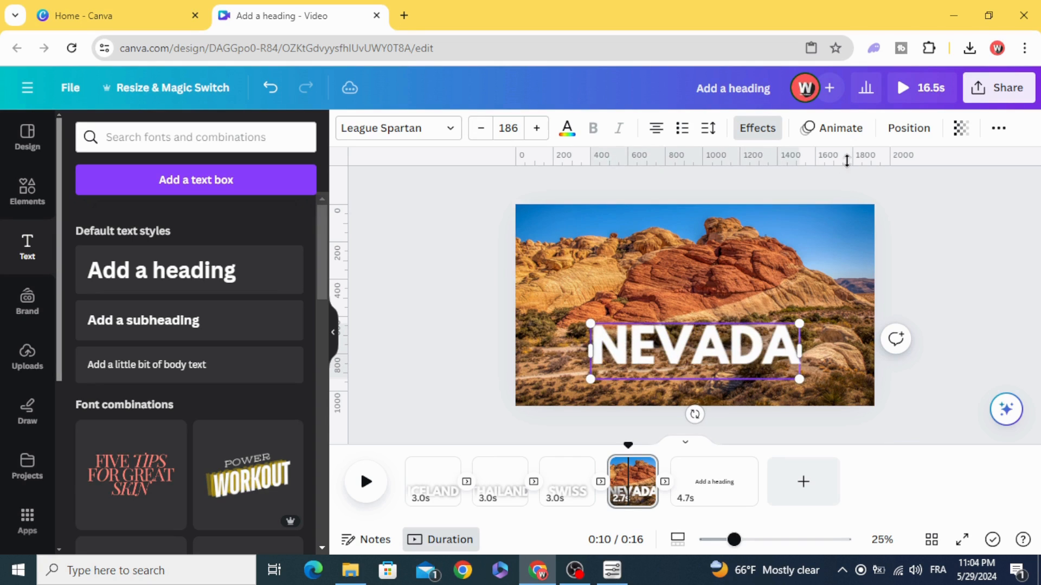
pyautogui.click(444, 311)
# Step: Delete the red rock photo from the fourth page, keeping the NEVADA heading
pyautogui.click(633, 236)
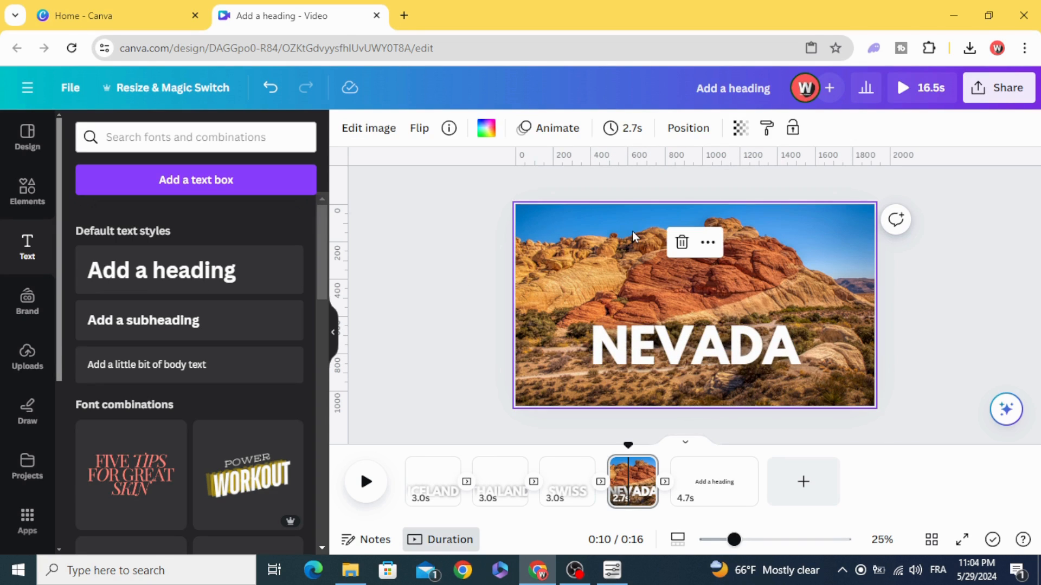
pyautogui.click(682, 243)
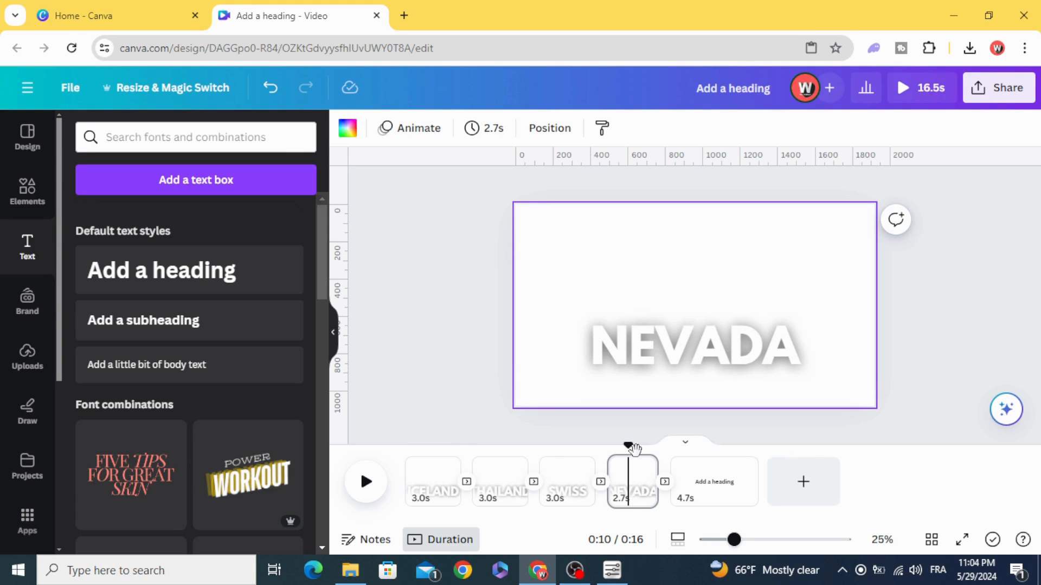
pyautogui.moveTo(629, 458)
pyautogui.mouseDown()
pyautogui.moveTo(447, 456)
pyautogui.moveTo(629, 458)
pyautogui.mouseUp()
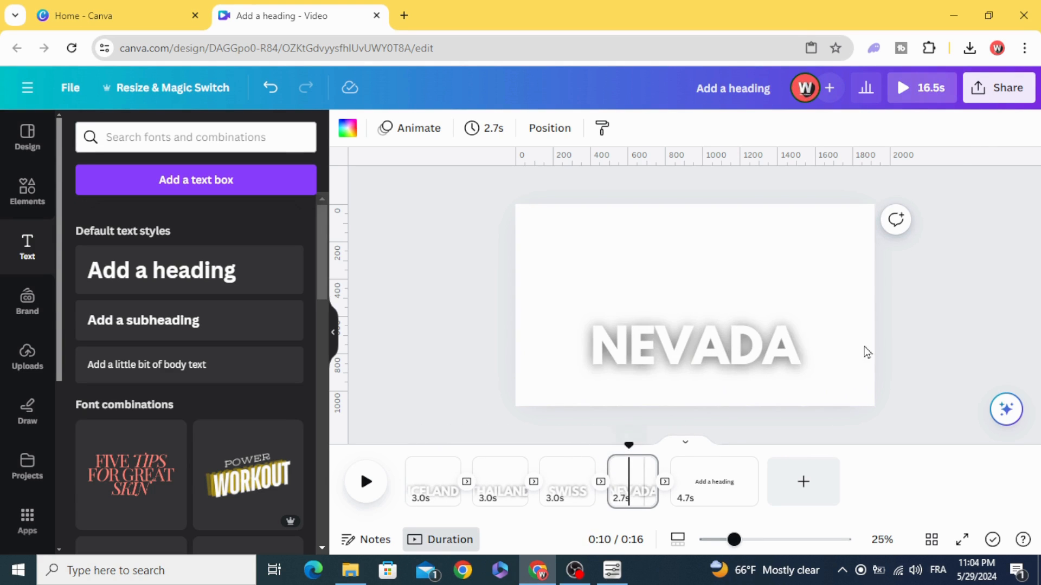
# Step: Download all five pages as a GIF with a transparent background at size 1
pyautogui.click(1009, 90)
pyautogui.click(878, 470)
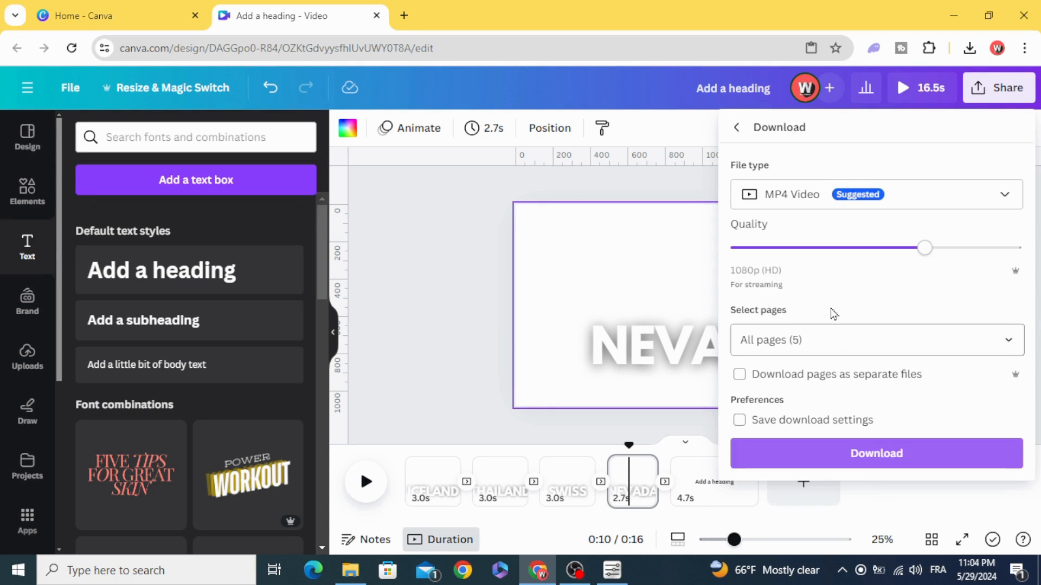
pyautogui.click(913, 200)
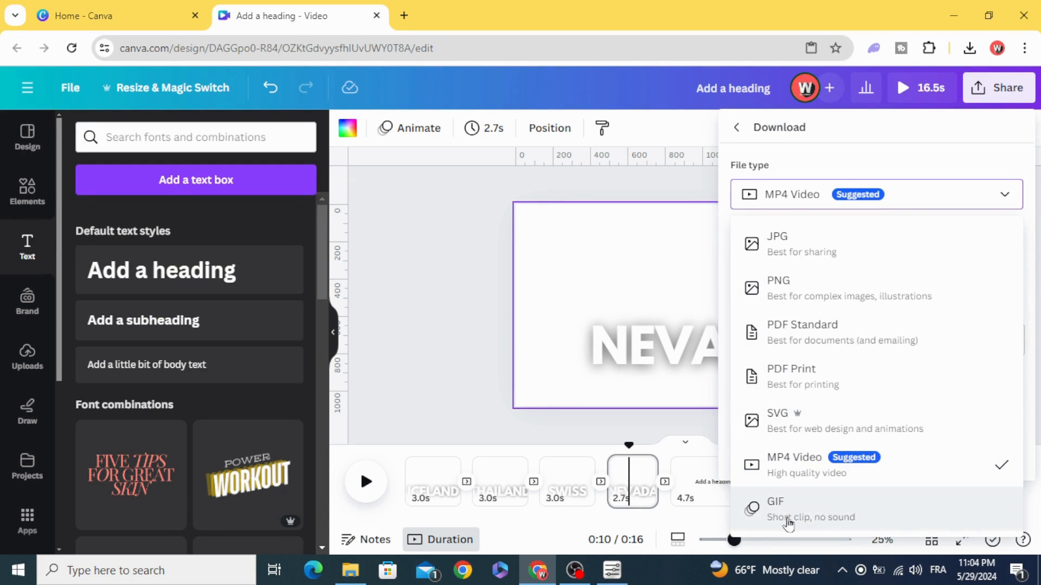
pyautogui.click(805, 509)
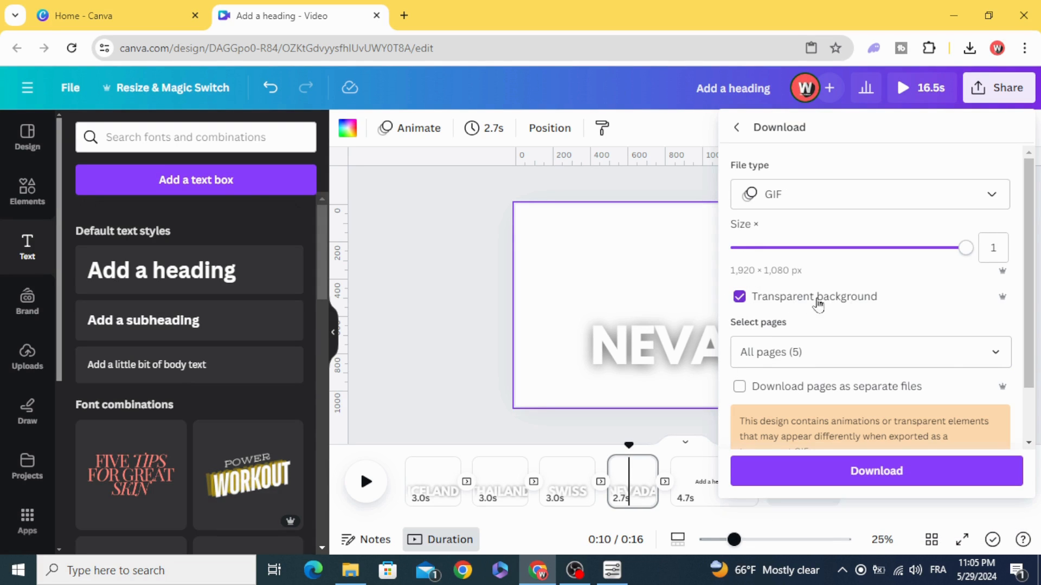
pyautogui.click(909, 473)
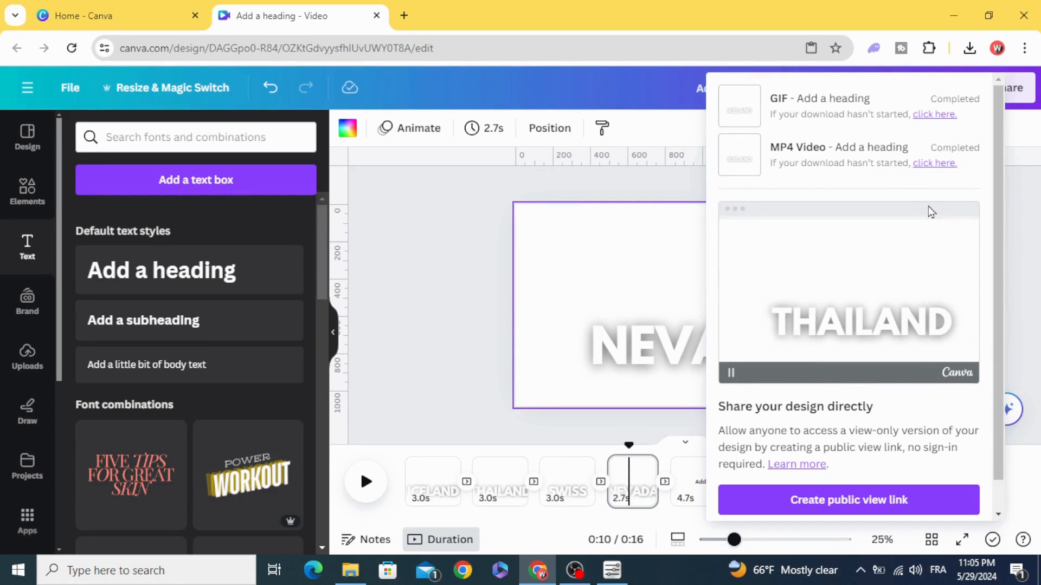
# Step: Upload the downloaded GIF "Add a heading (8).gif" from the browser's download history to the design's uploaded videos
pyautogui.click(970, 48)
pyautogui.moveTo(802, 113); pyautogui.dragTo(200, 382)
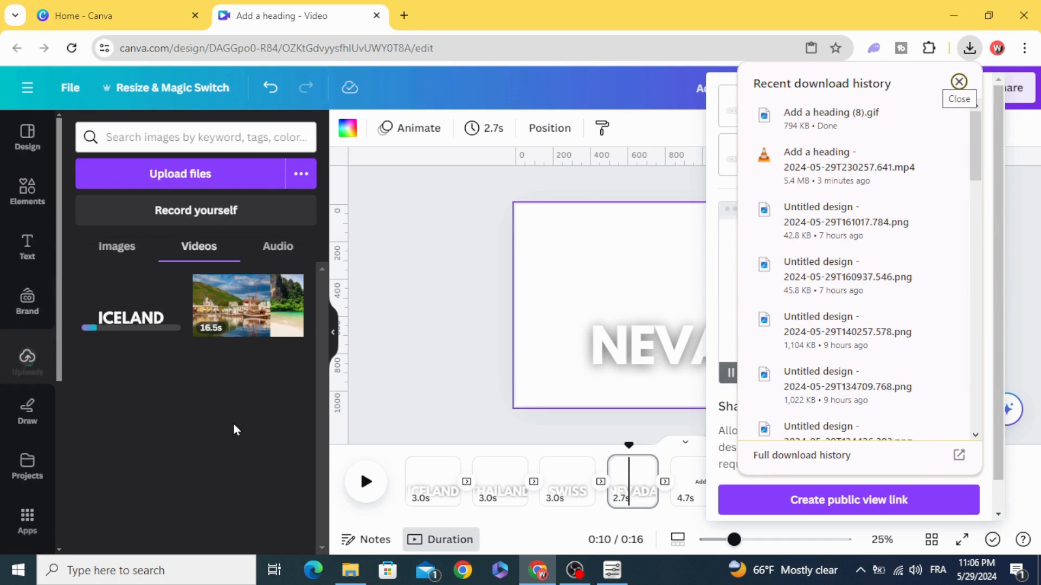
pyautogui.click(486, 317)
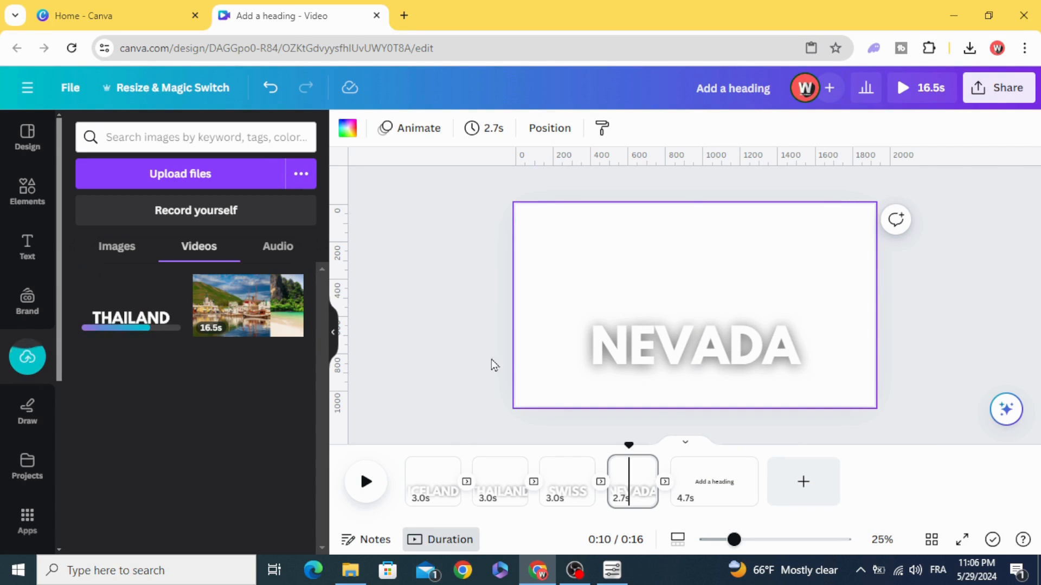
# Step: Delete all five pages of the design to start from a blank page
pyautogui.click(740, 467)
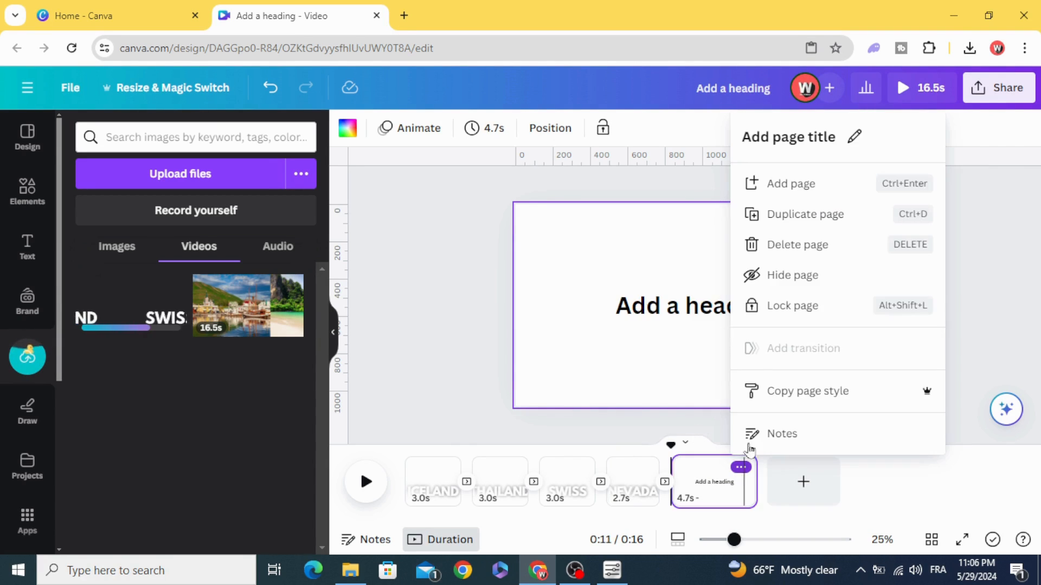
pyautogui.click(807, 245)
pyautogui.click(645, 466)
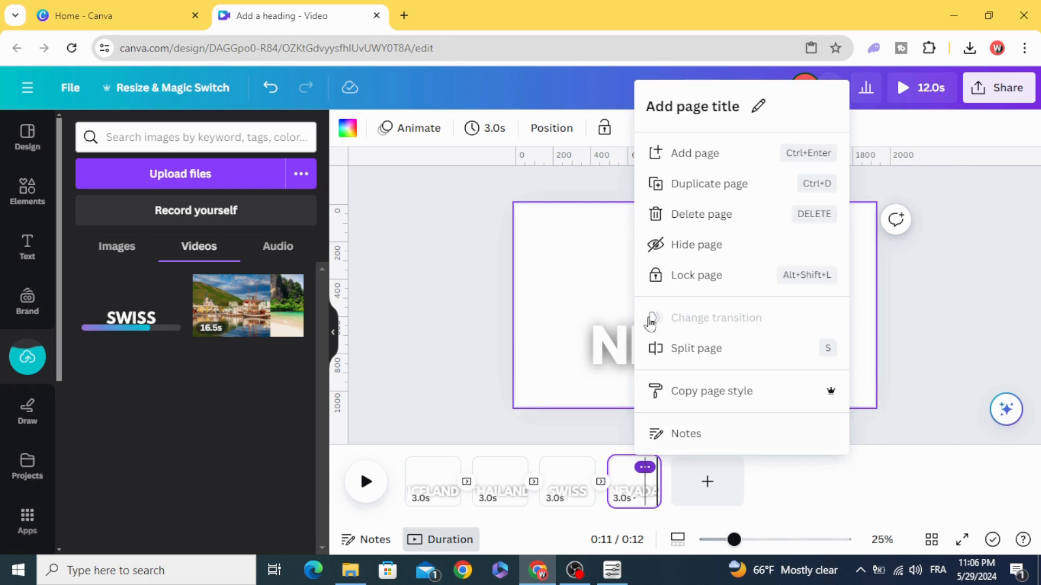
pyautogui.click(700, 216)
pyautogui.click(587, 464)
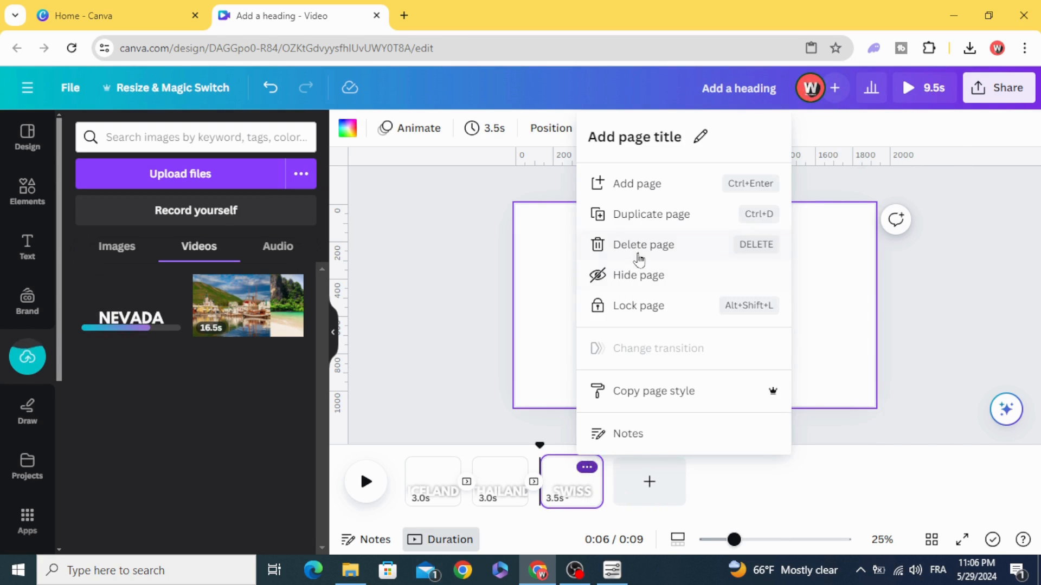
pyautogui.click(609, 246)
pyautogui.click(519, 467)
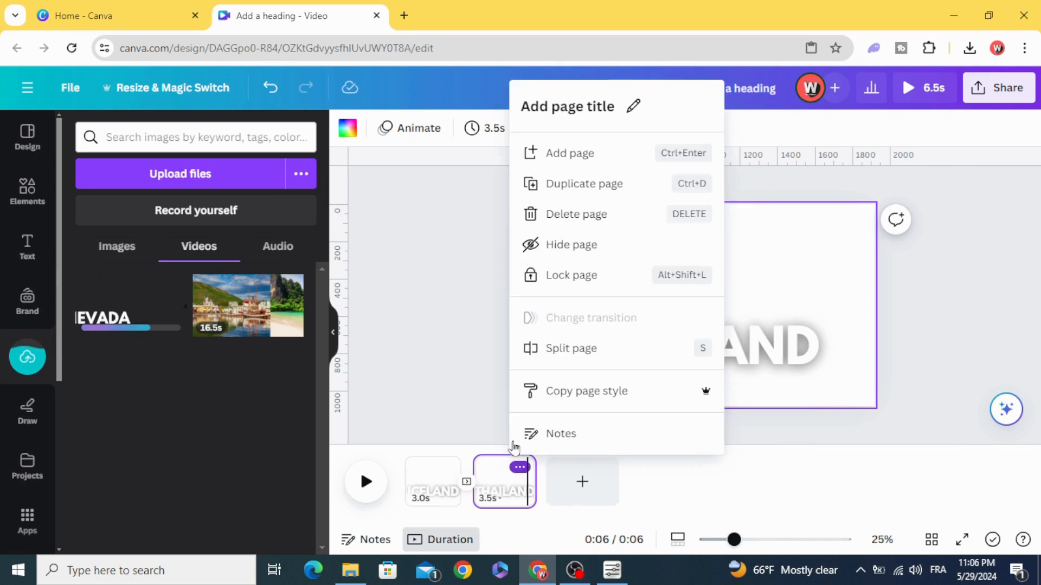
pyautogui.click(593, 217)
pyautogui.click(454, 469)
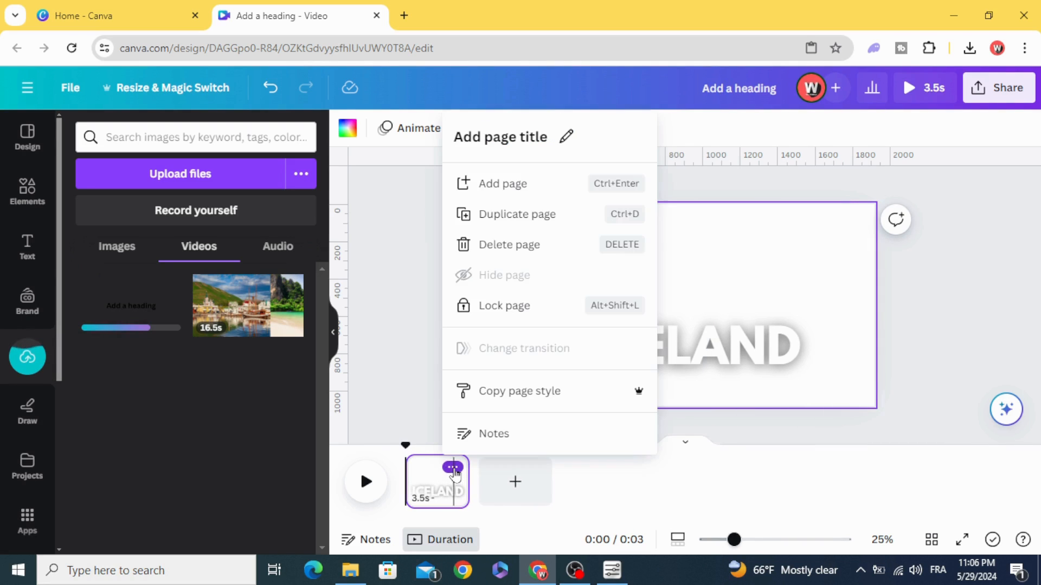
pyautogui.click(519, 246)
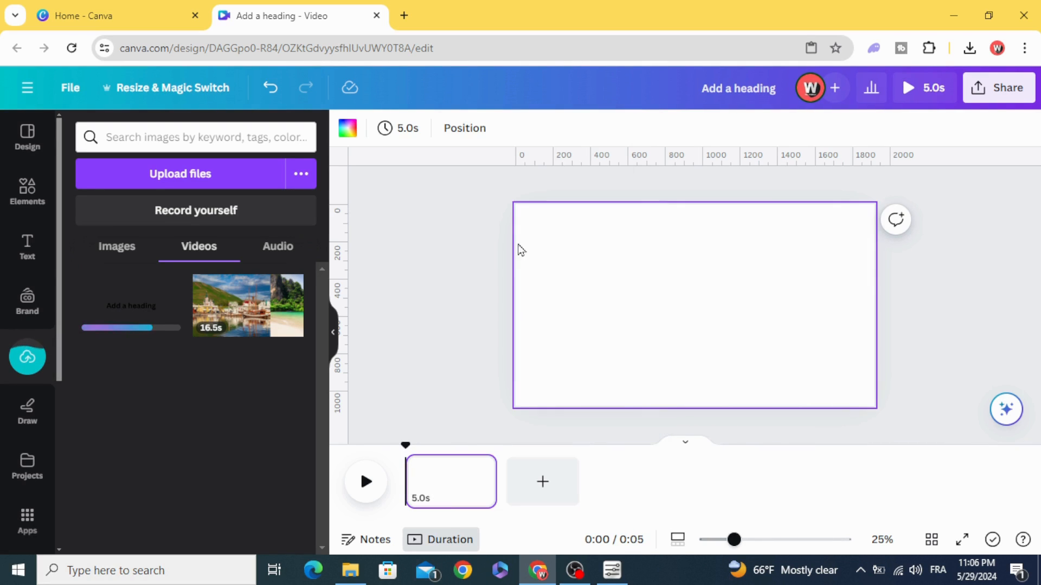
# Step: Place the uploaded 16.5 s travel slideshow video on the blank page and enlarge it to fill the page
pyautogui.click(479, 321)
pyautogui.moveTo(248, 315); pyautogui.dragTo(583, 294)
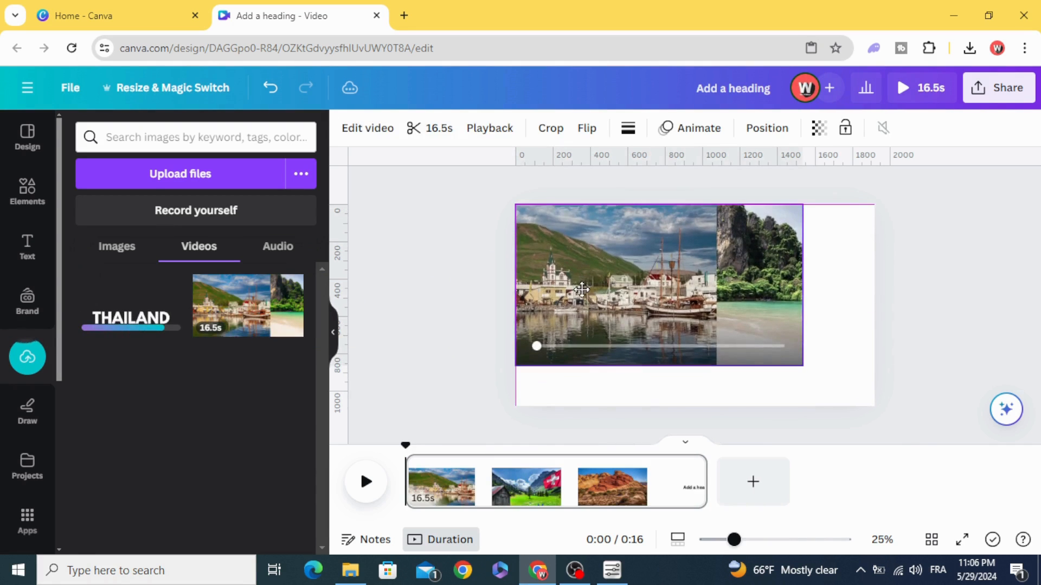
pyautogui.moveTo(804, 367); pyautogui.dragTo(873, 405)
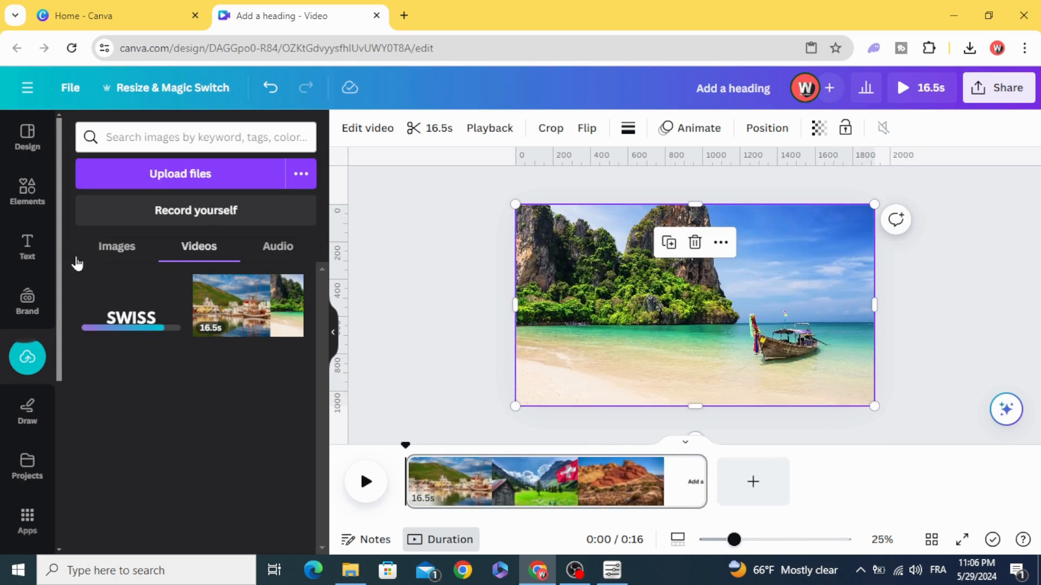
# Step: Add the uploaded photo of the hiker with a backpack over the video and enlarge it to fill the page
pyautogui.click(107, 255)
pyautogui.scroll(-5, 141, 358)
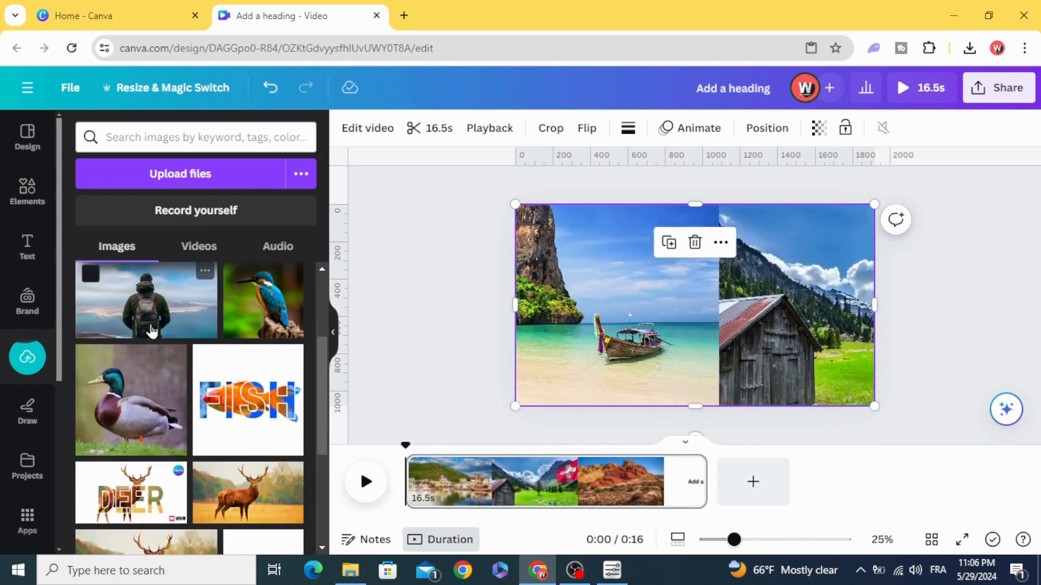
pyautogui.click(136, 372)
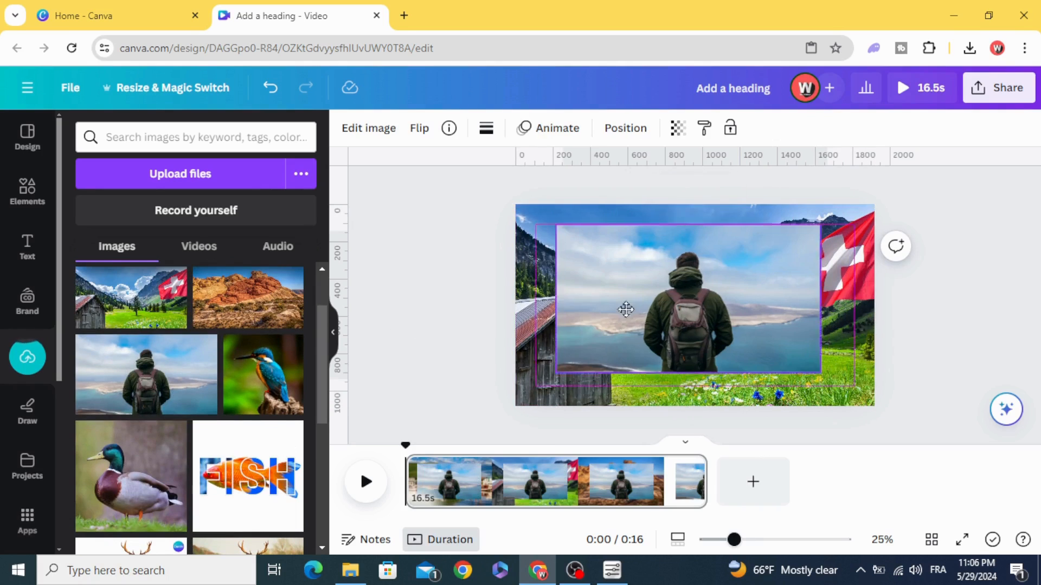
pyautogui.moveTo(622, 309); pyautogui.dragTo(608, 304)
pyautogui.moveTo(779, 352); pyautogui.dragTo(871, 407)
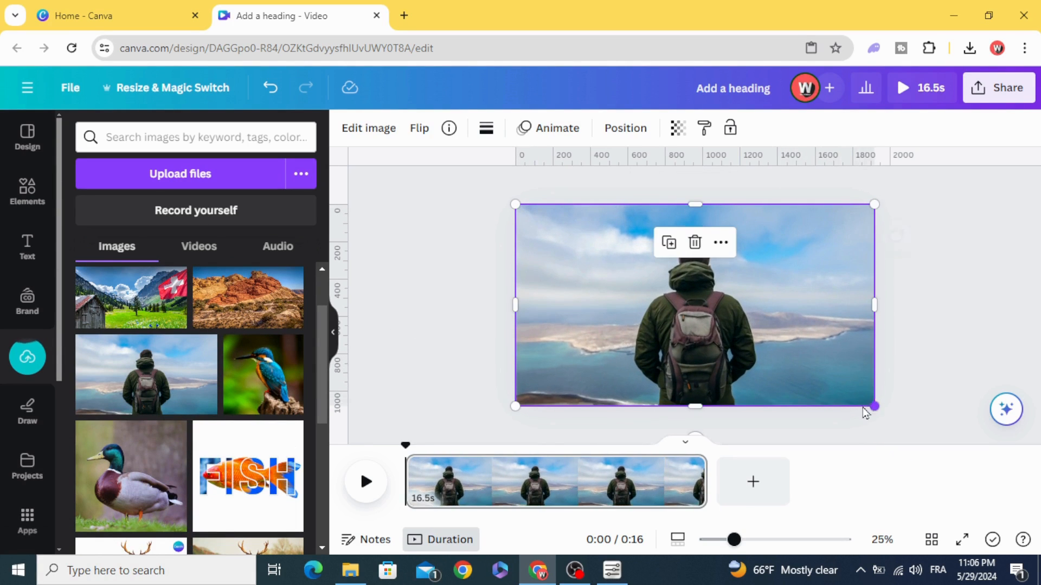
# Step: Remove the background of the hiker photo with BG Remover
pyautogui.click(368, 130)
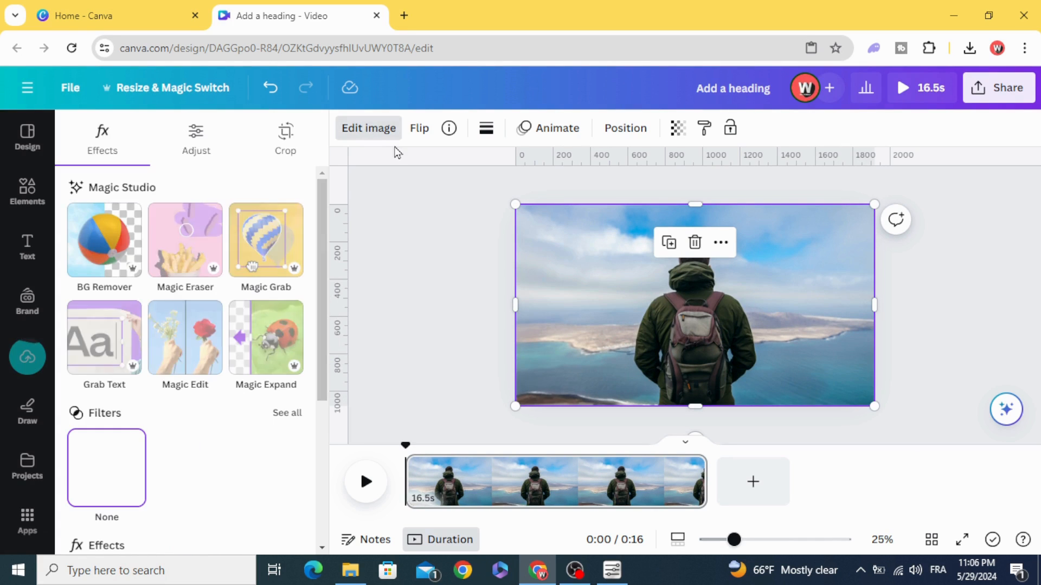
pyautogui.click(102, 241)
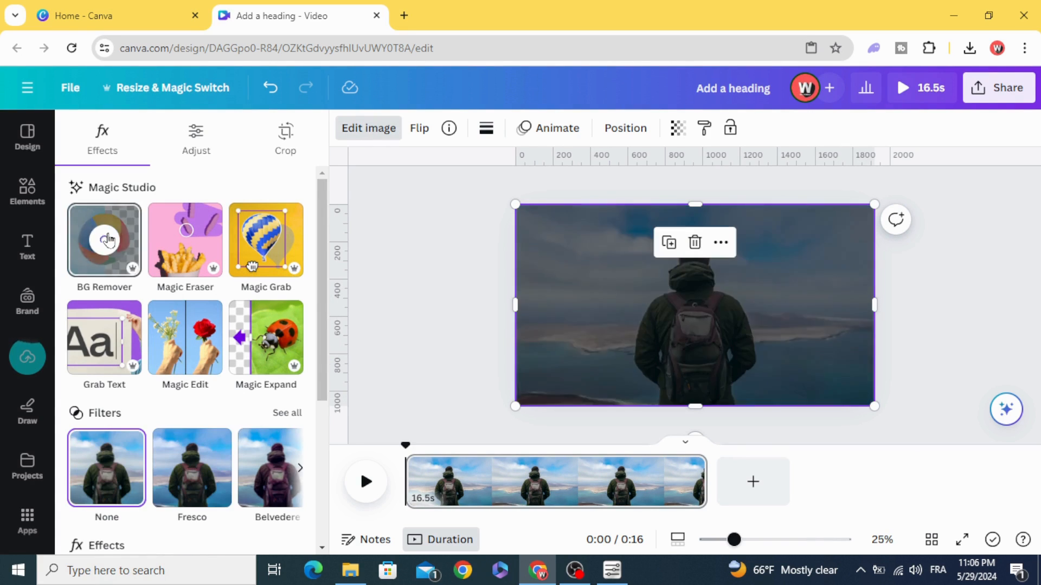
pyautogui.click(477, 296)
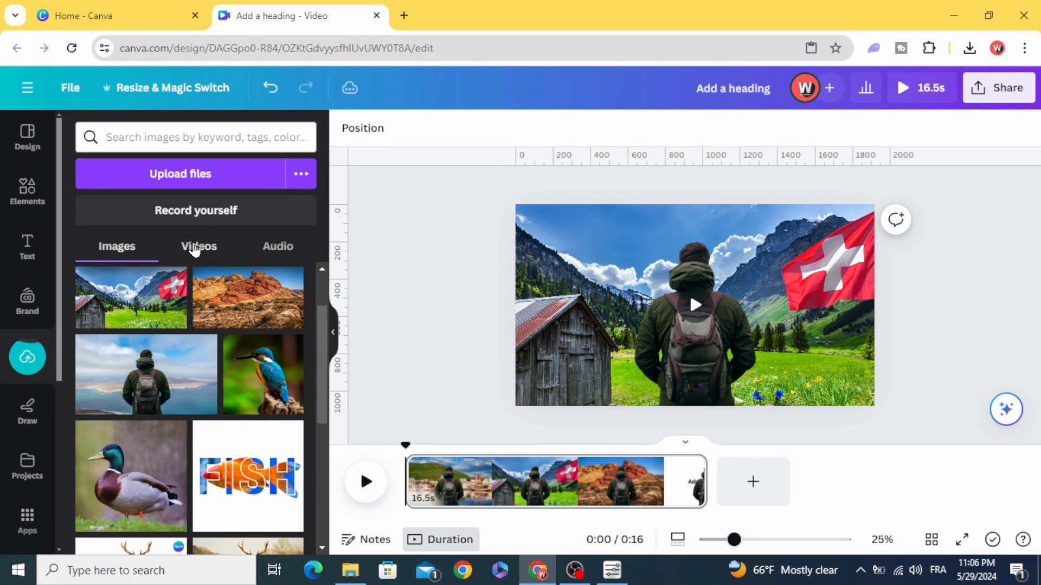
# Step: Place the uploaded country-name GIF over the hiker and enlarge it to cover the whole page
pyautogui.click(195, 248)
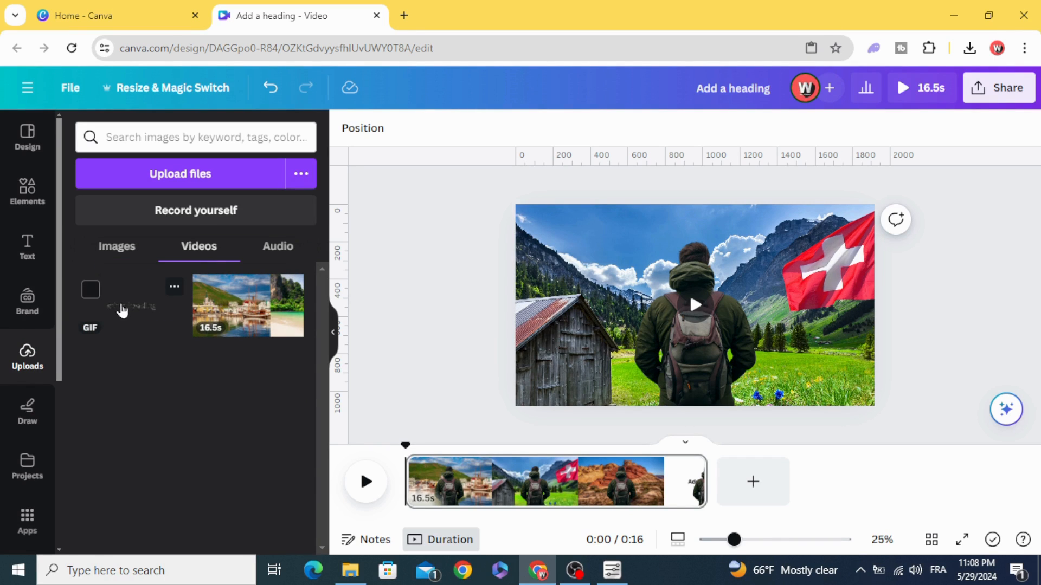
pyautogui.moveTo(123, 310); pyautogui.dragTo(567, 279)
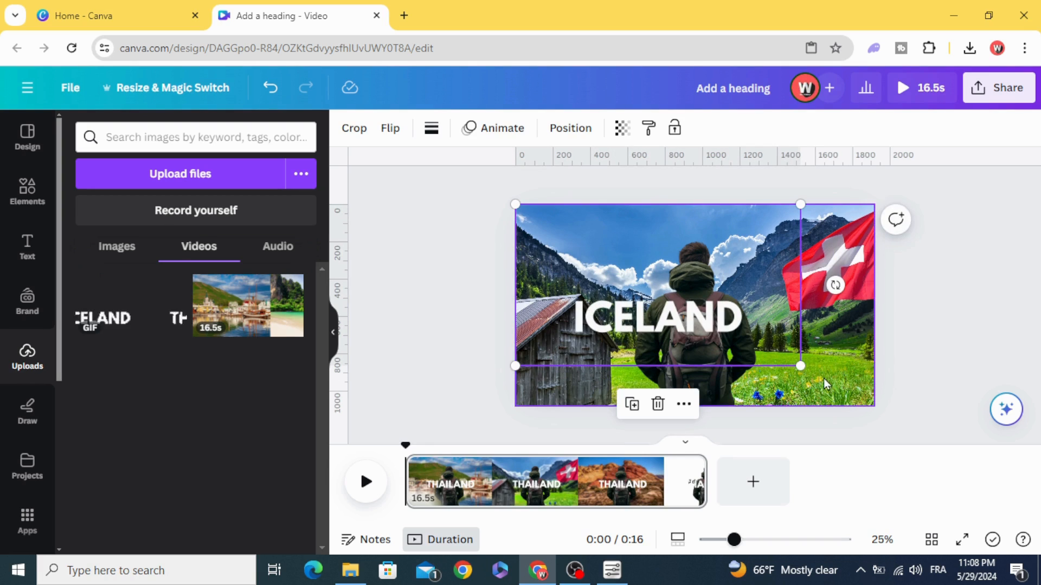
pyautogui.moveTo(800, 366); pyautogui.dragTo(875, 405)
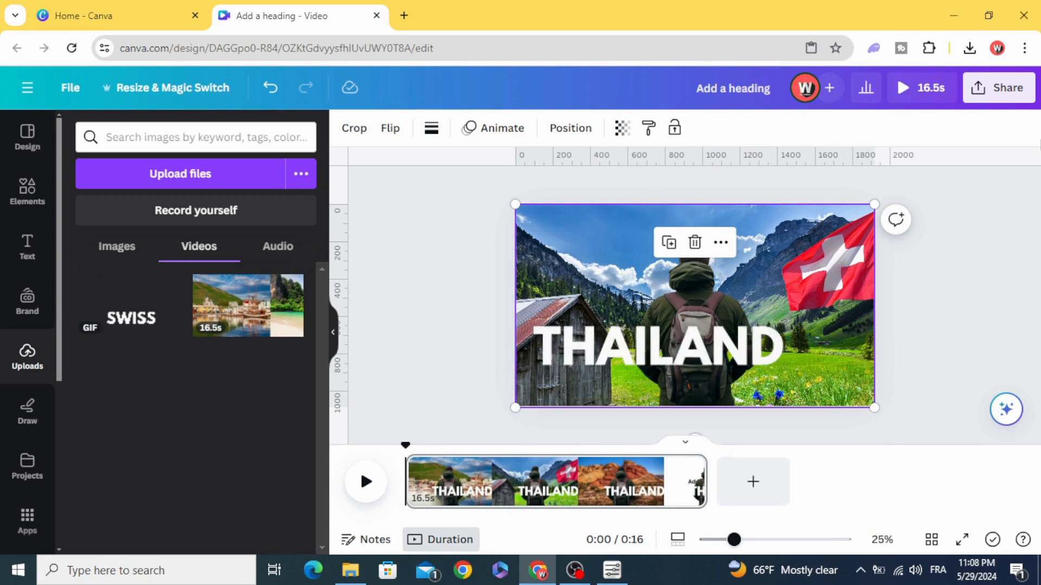
# Step: Download the finished composition as an MP4 video
pyautogui.click(1006, 95)
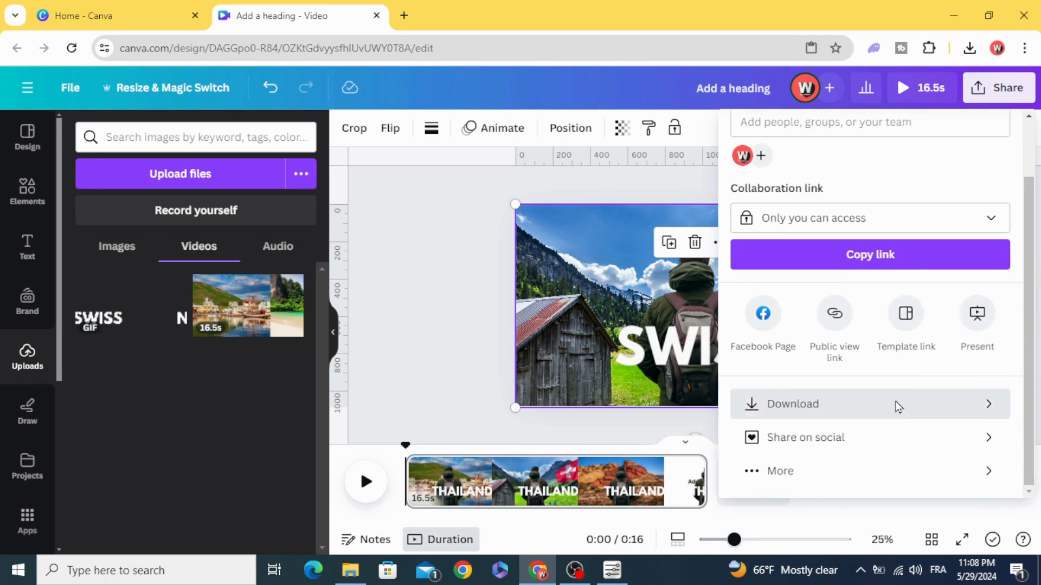
pyautogui.click(896, 404)
pyautogui.click(896, 372)
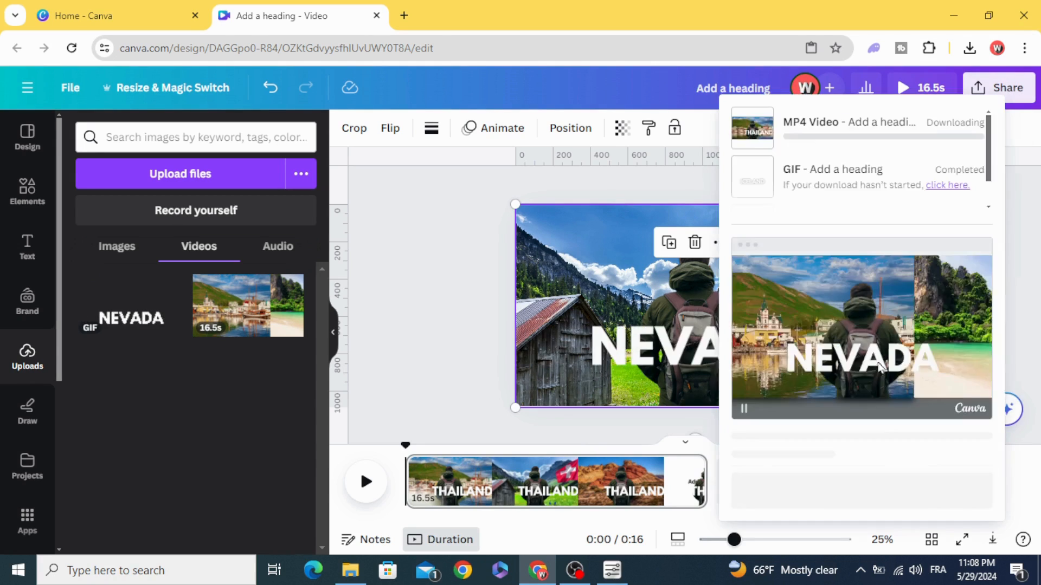